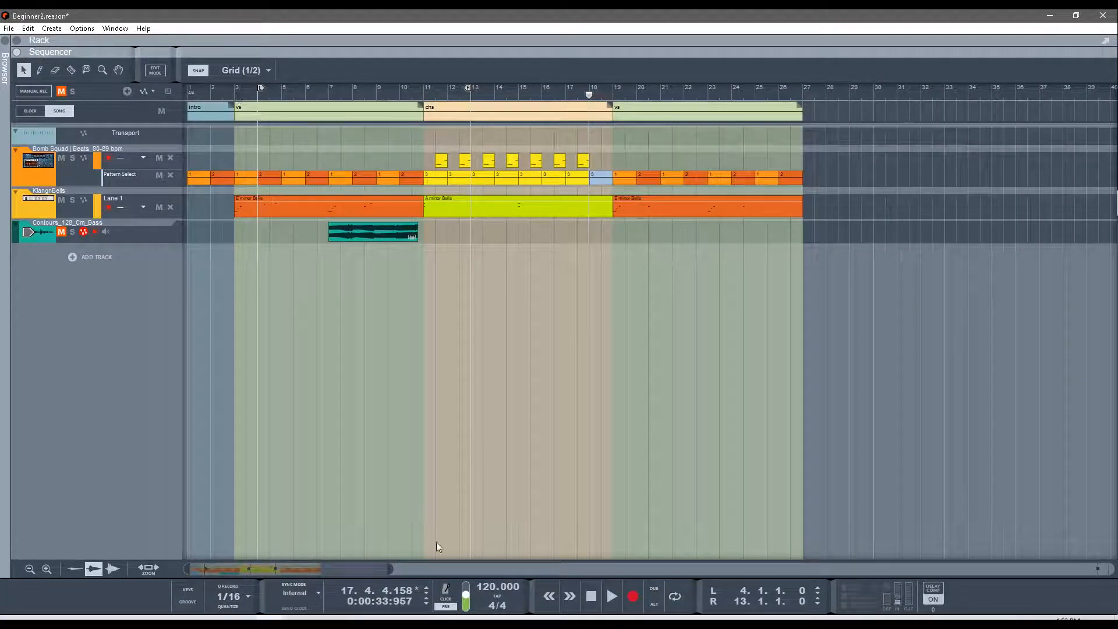
Step: Return the song position to the start, select the Bomb Squad drum track and play the arrangement
{"action": "left_click", "coordinate": [591, 598]}
{"action": "left_click", "coordinate": [590, 597]}
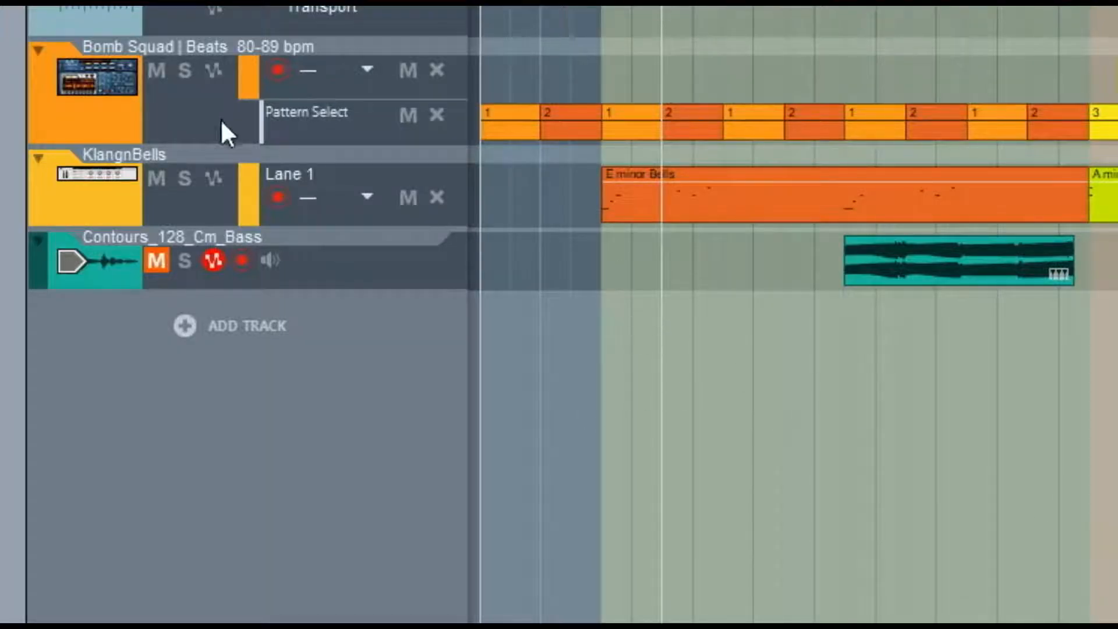
{"action": "left_click", "coordinate": [178, 124]}
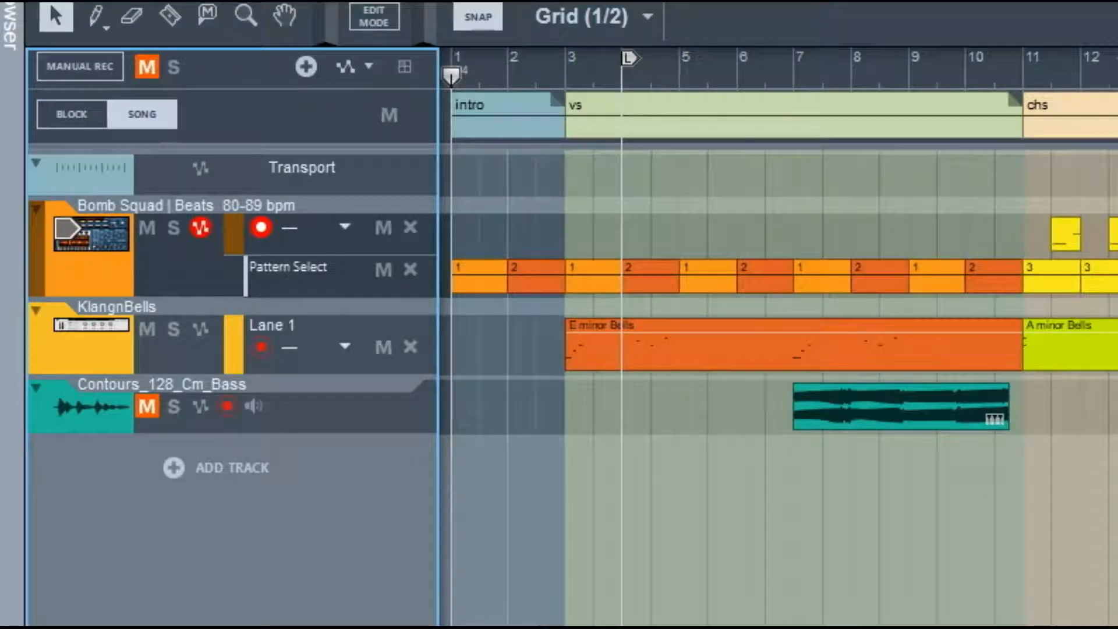
{"action": "key", "text": "space"}
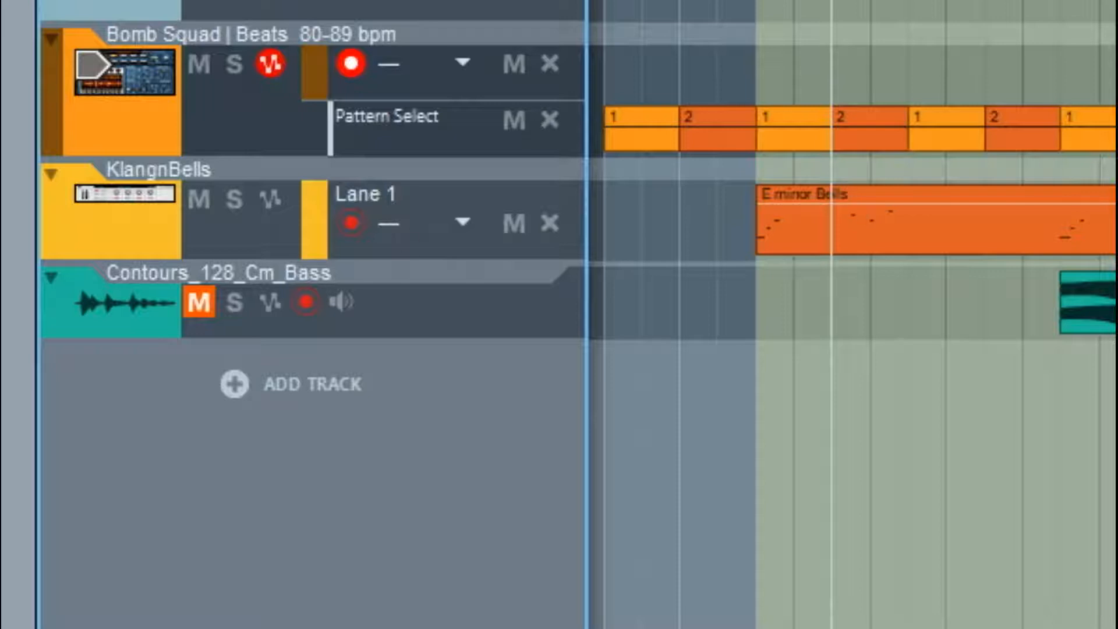
{"action": "left_click_drag", "start_coordinate": [1117, 306], "coordinate": [904, 321]}
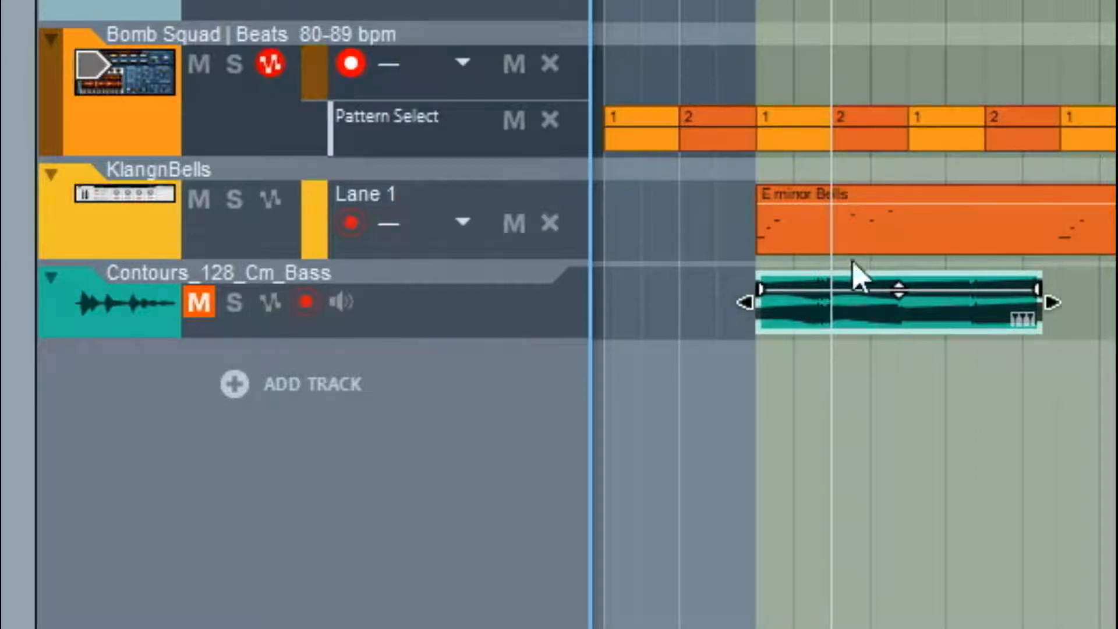
{"action": "left_click_drag", "start_coordinate": [921, 319], "coordinate": [1113, 311]}
{"action": "left_click_drag", "start_coordinate": [1043, 431], "coordinate": [1117, 431]}
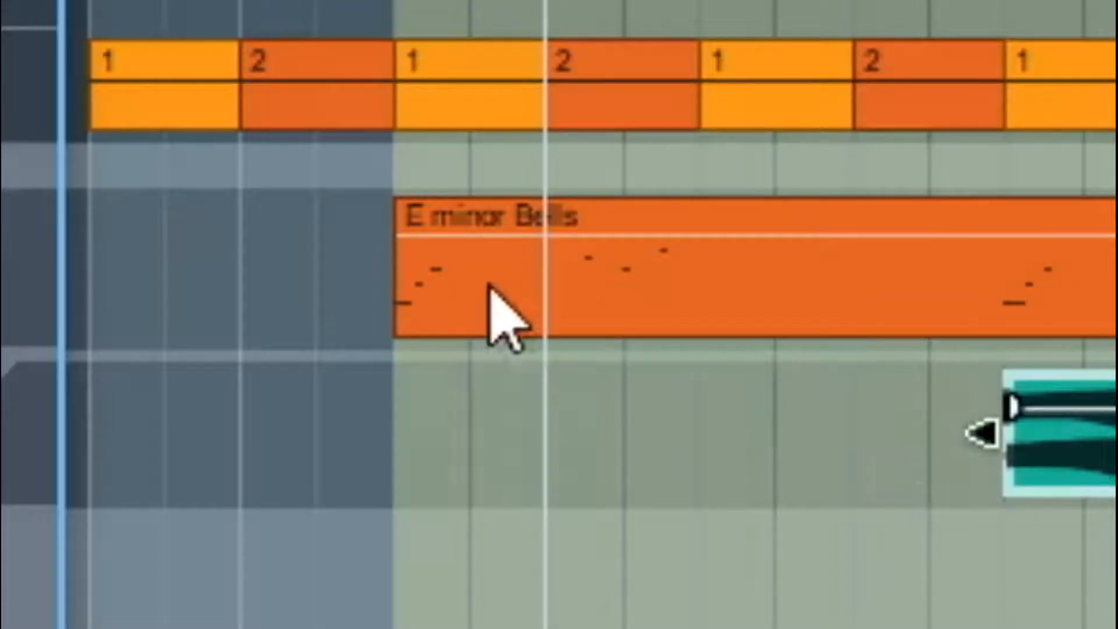
{"action": "left_click", "coordinate": [475, 240]}
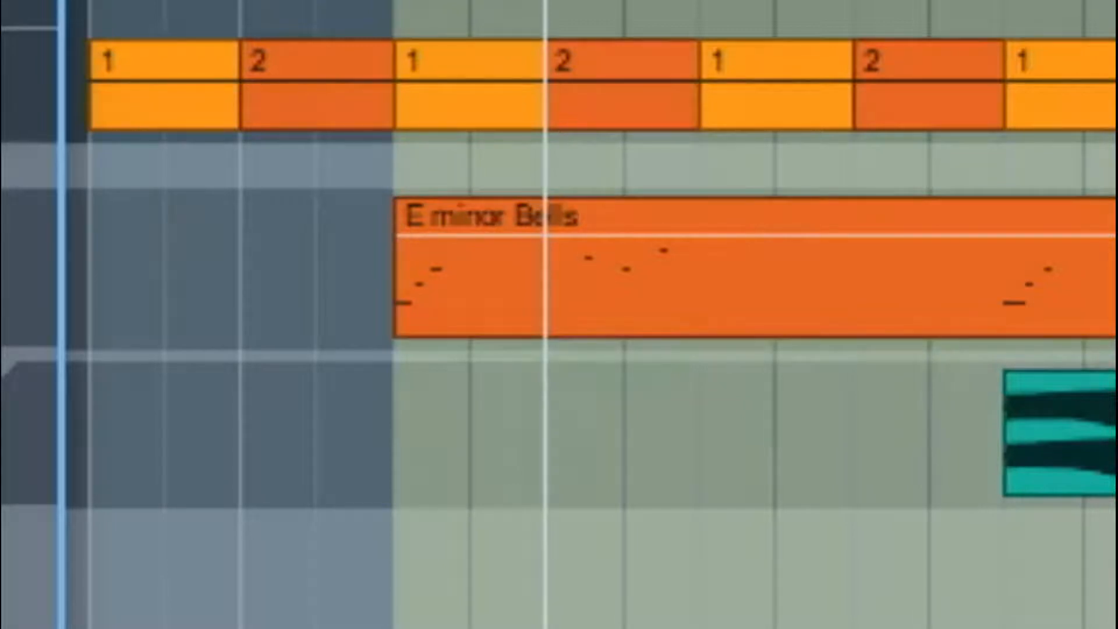
Step: Move the Contours_128_Cm_Bass clip and the left locator to bar 3, and unmute the bass track for playback
{"action": "left_click_drag", "start_coordinate": [1116, 400], "coordinate": [667, 401]}
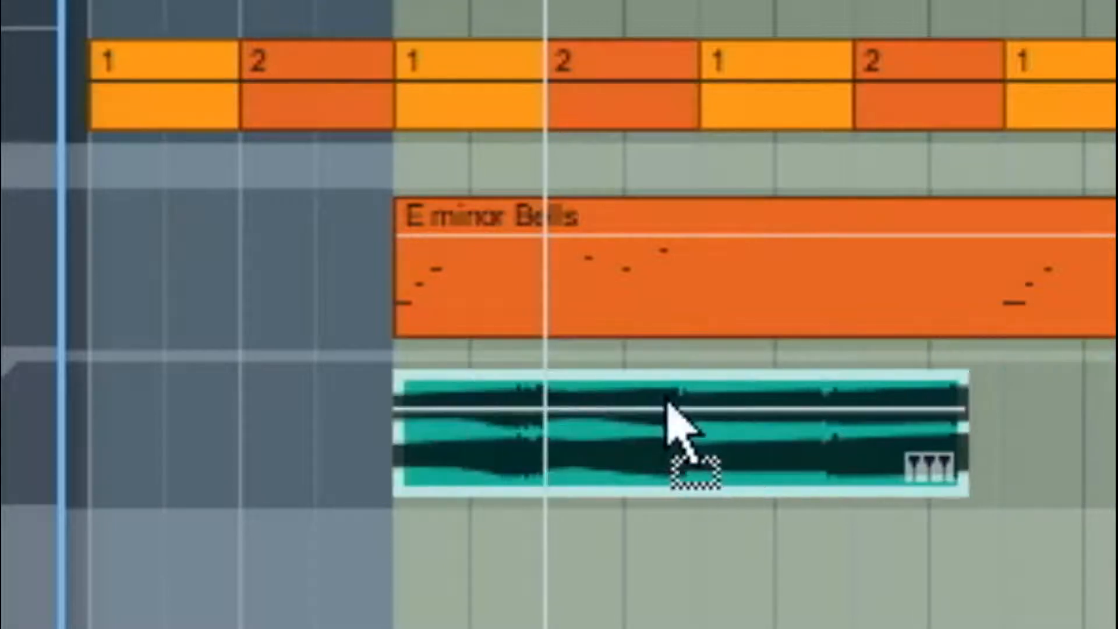
{"action": "key", "text": "KP_7"}
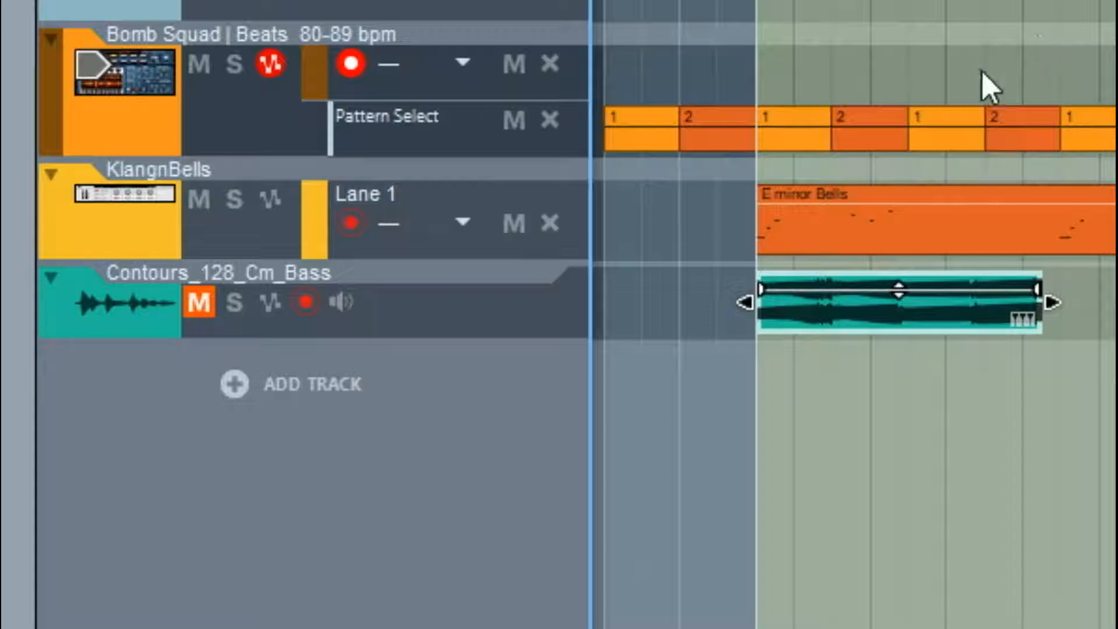
{"action": "left_click", "coordinate": [199, 302]}
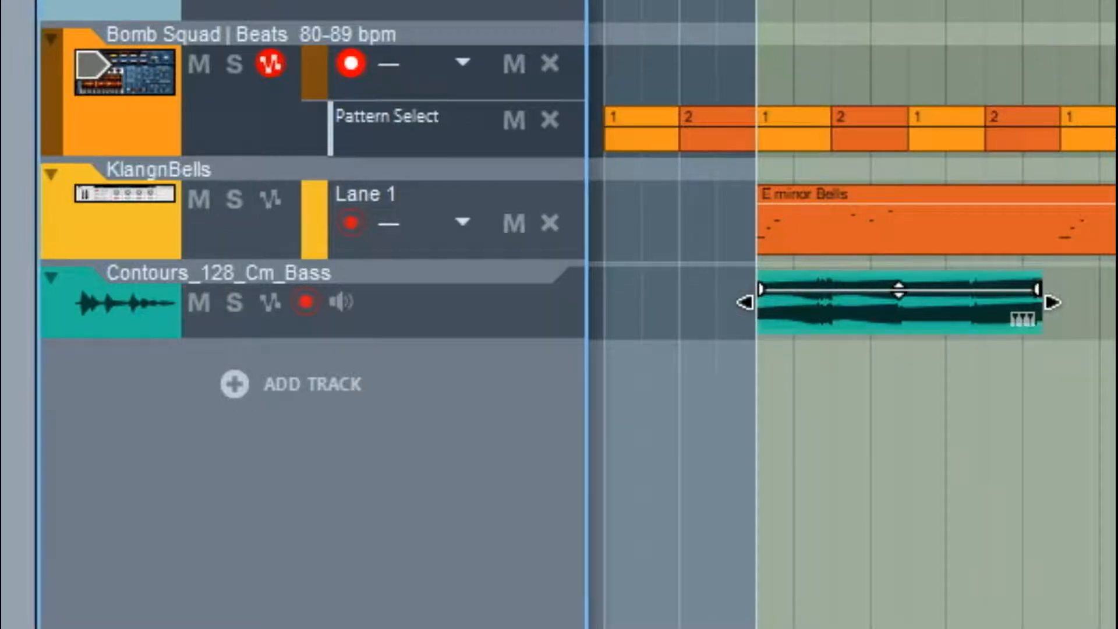
{"action": "key", "text": "space"}
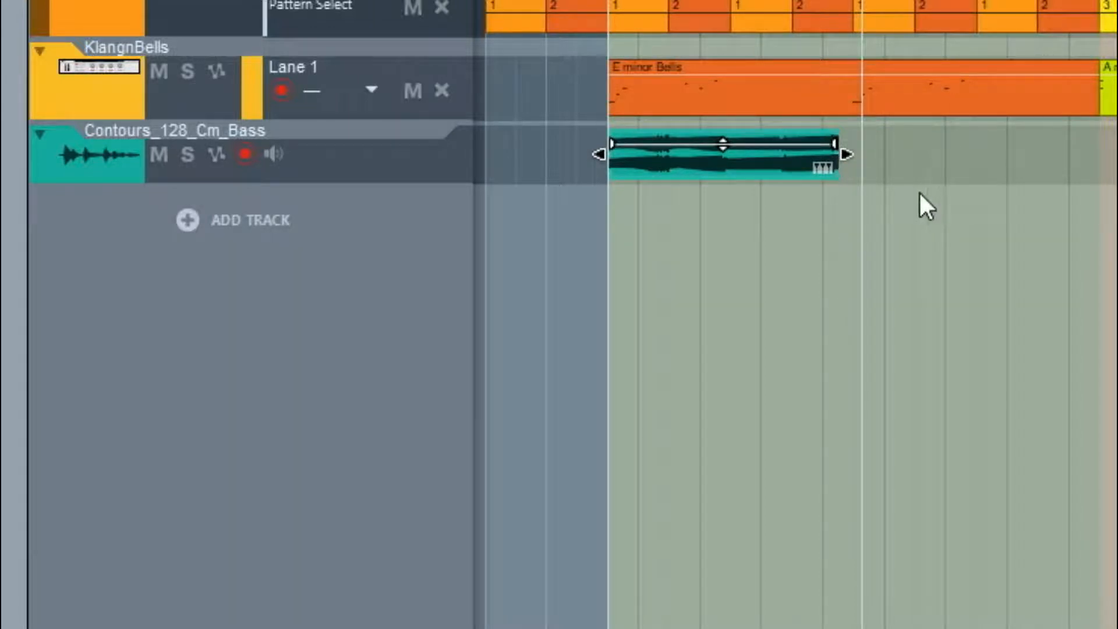
Step: Examine where the bass clip ends relative to bar 7 and check its clip options for the stretch setting
{"action": "left_click", "coordinate": [837, 166]}
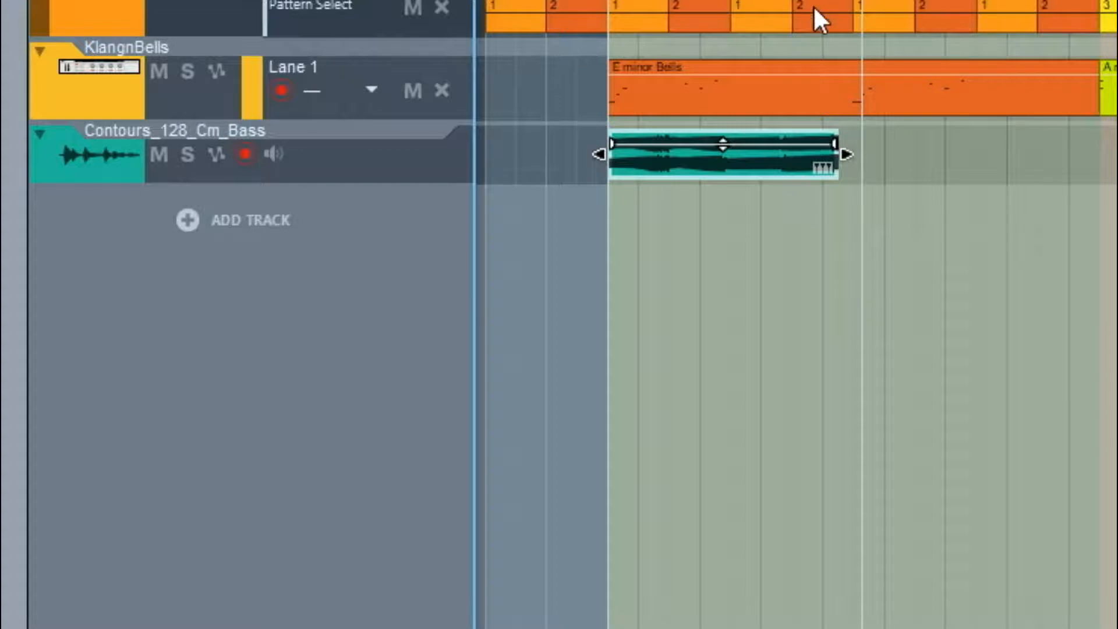
{"action": "scroll", "coordinate": [813, 8], "scroll_direction": "up", "scroll_amount": 2}
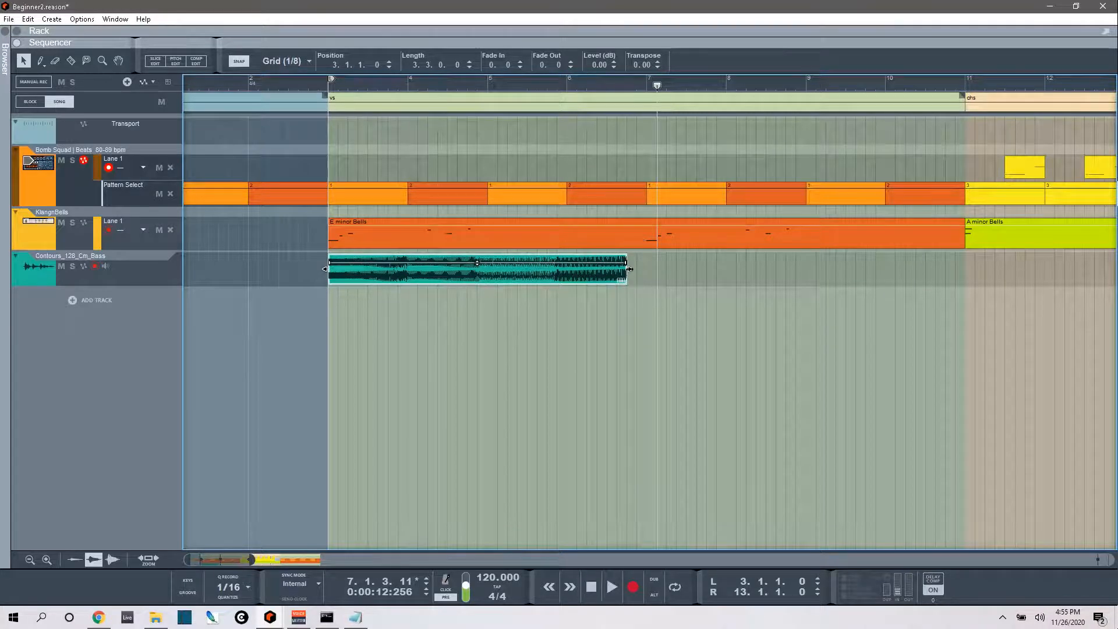
{"action": "mouse_move", "coordinate": [630, 270]}
{"action": "left_mouse_down"}
{"action": "mouse_move", "coordinate": [654, 271]}
{"action": "mouse_move", "coordinate": [628, 271]}
{"action": "left_mouse_up"}
{"action": "scroll", "coordinate": [624, 277], "scroll_direction": "down", "scroll_amount": 5}
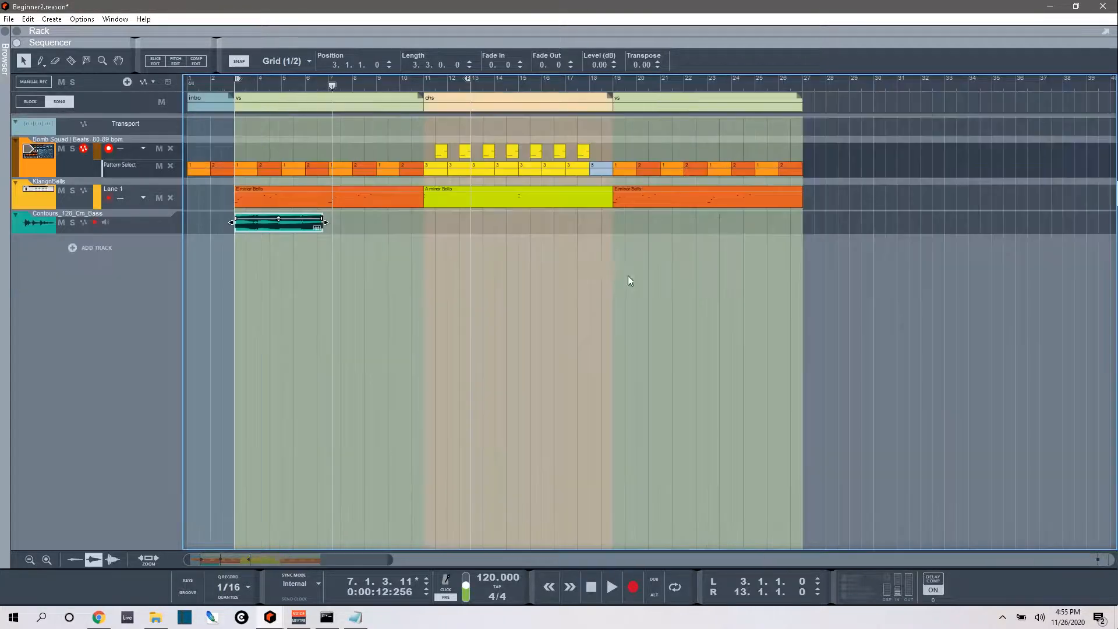
{"action": "right_click", "coordinate": [272, 224]}
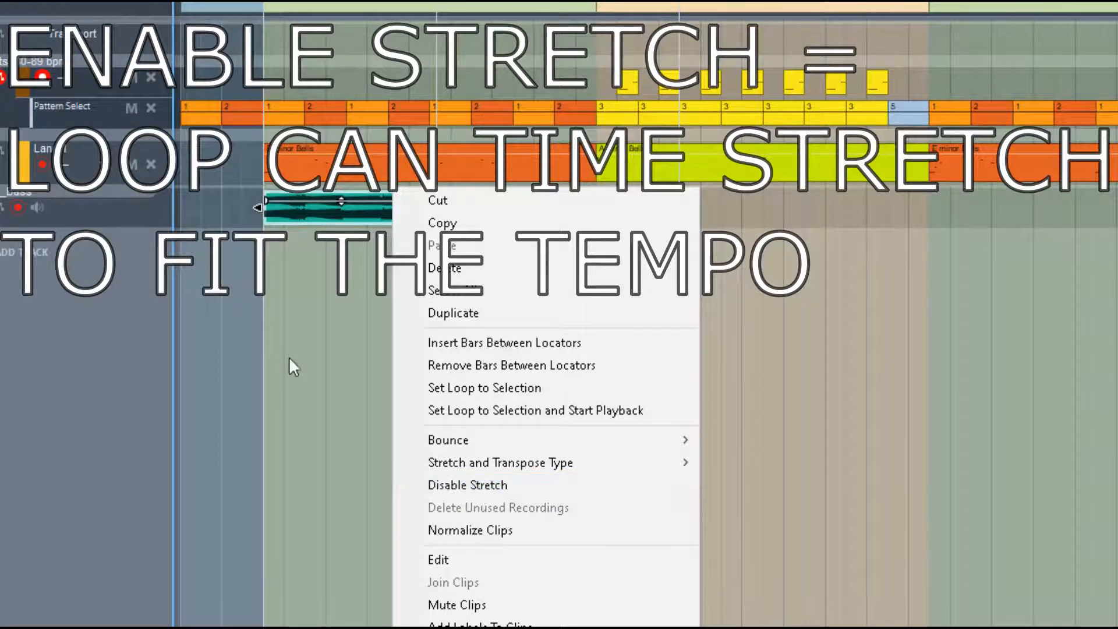
{"action": "left_click", "coordinate": [295, 327]}
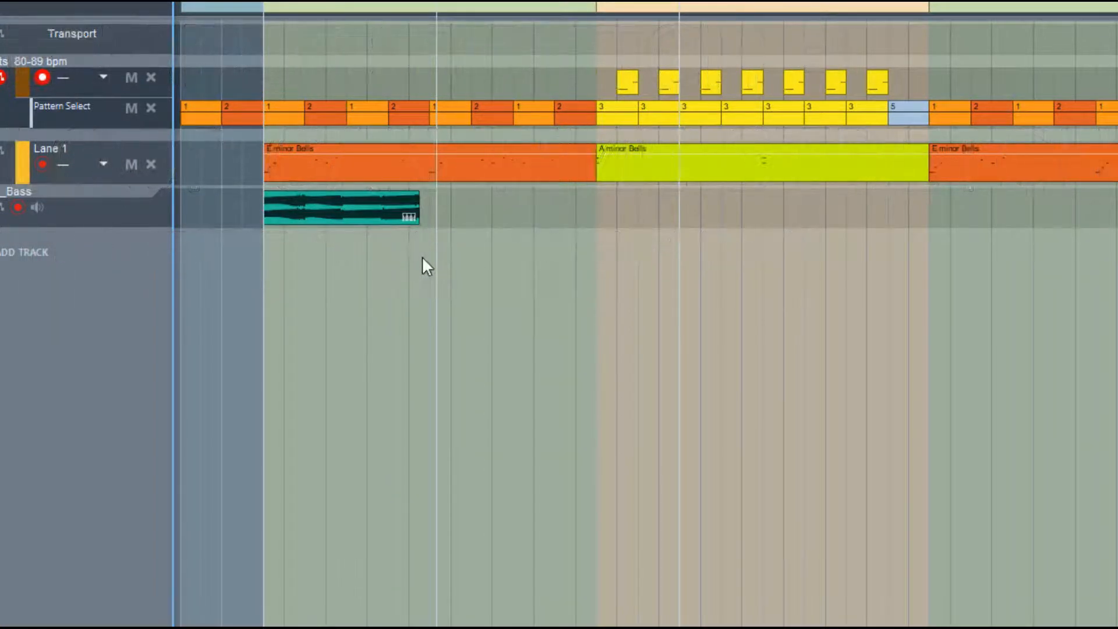
Step: Time-stretch the bass clip to a length of 4 bars so it ends at bar 7, and play the result
{"action": "left_click", "coordinate": [414, 215]}
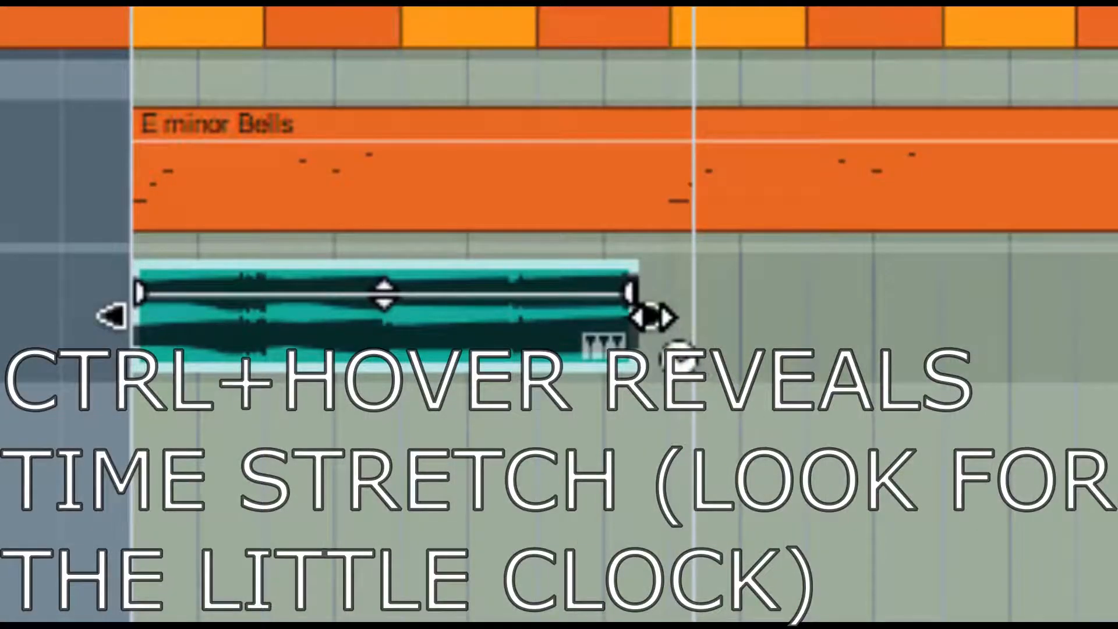
{"action": "left_click_drag", "start_coordinate": [653, 318], "coordinate": [671, 318]}
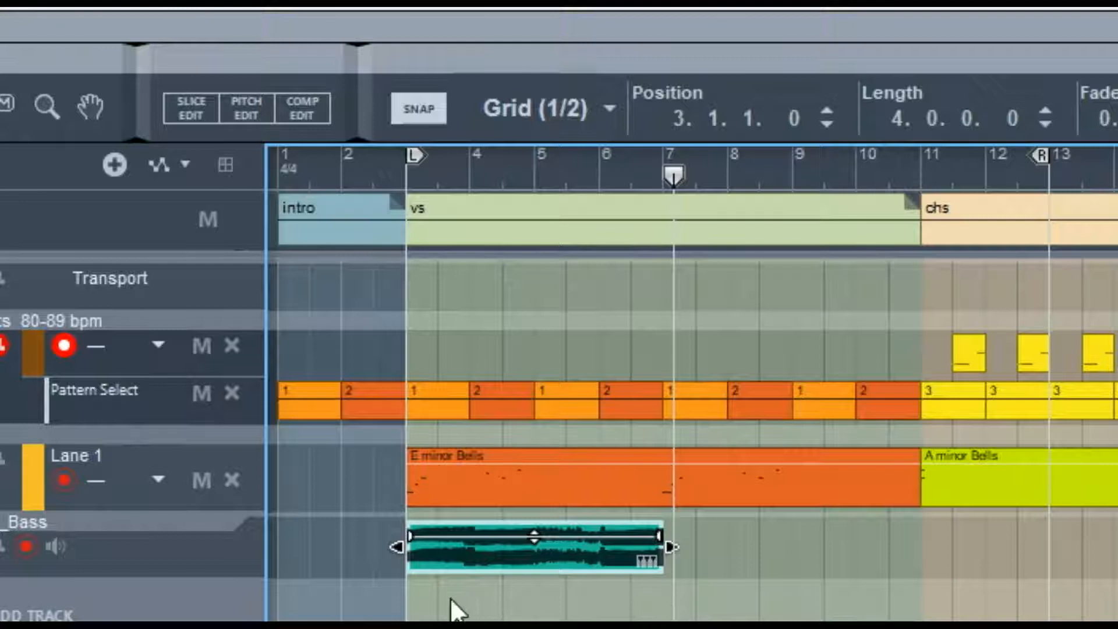
{"action": "left_click", "coordinate": [409, 590]}
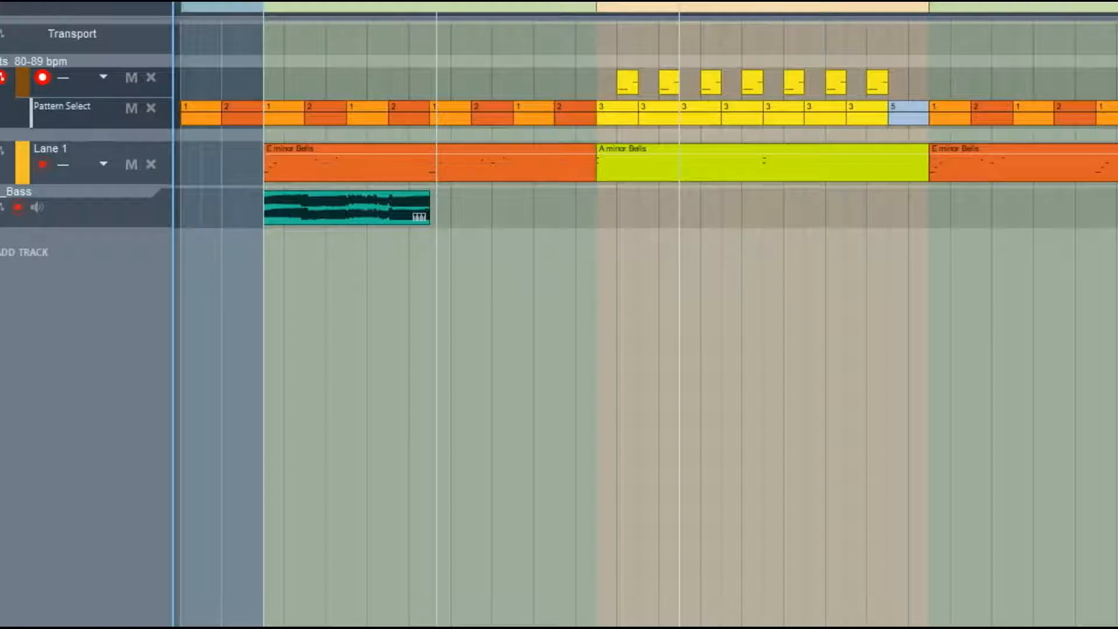
{"action": "key", "text": "space"}
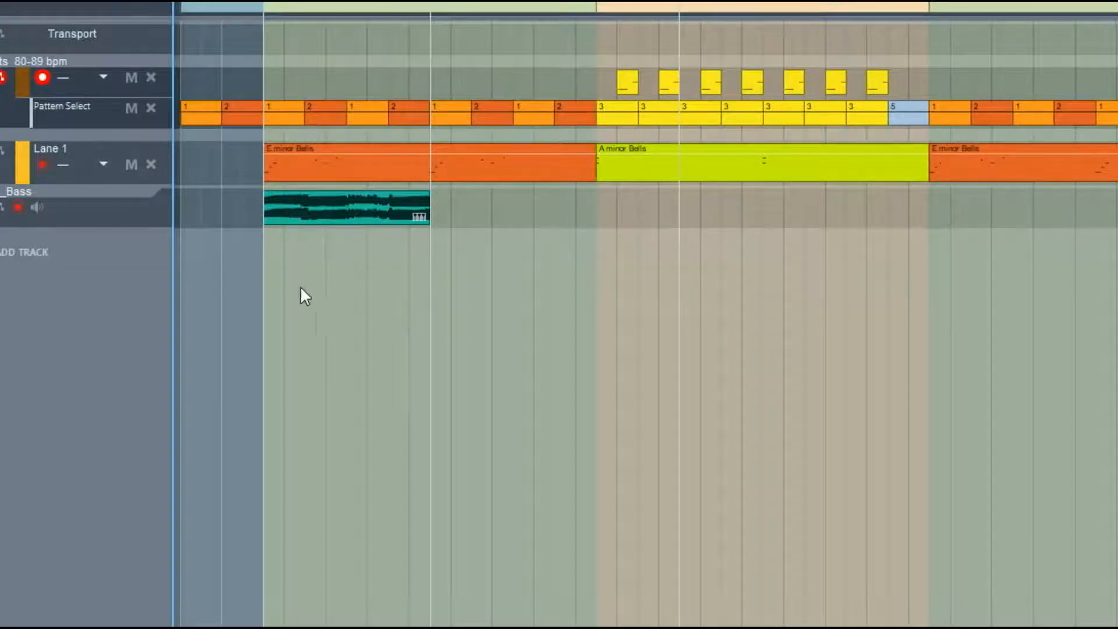
Step: Add a Grain Sample Manipulator instrument track and reset the device to its initial patch
{"action": "left_click", "coordinate": [40, 261]}
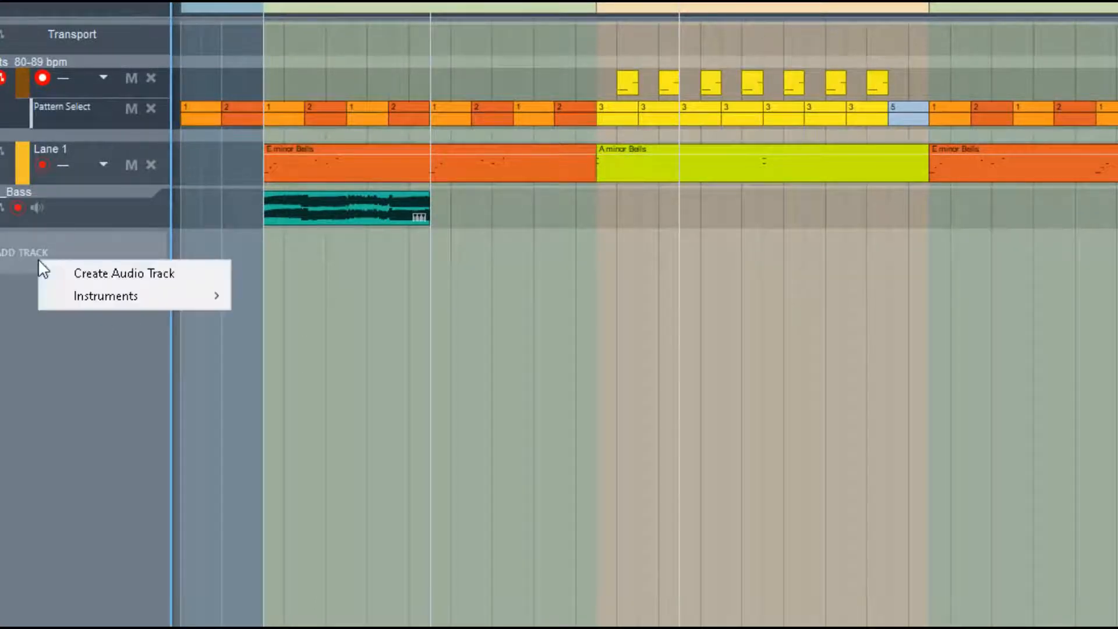
{"action": "mouse_move", "coordinate": [138, 298]}
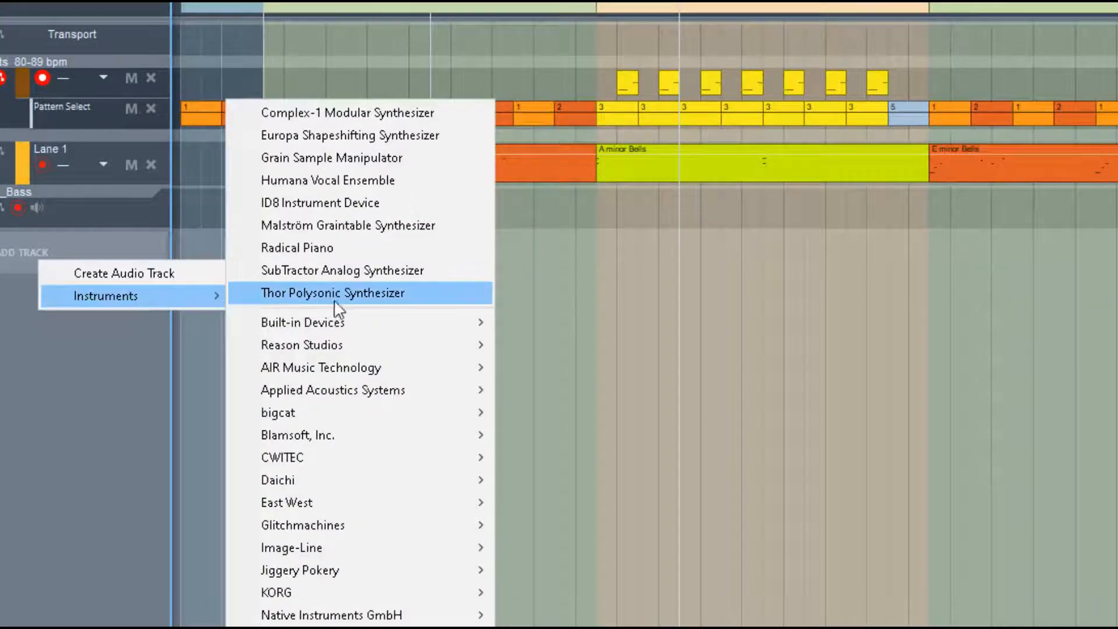
{"action": "mouse_move", "coordinate": [361, 322]}
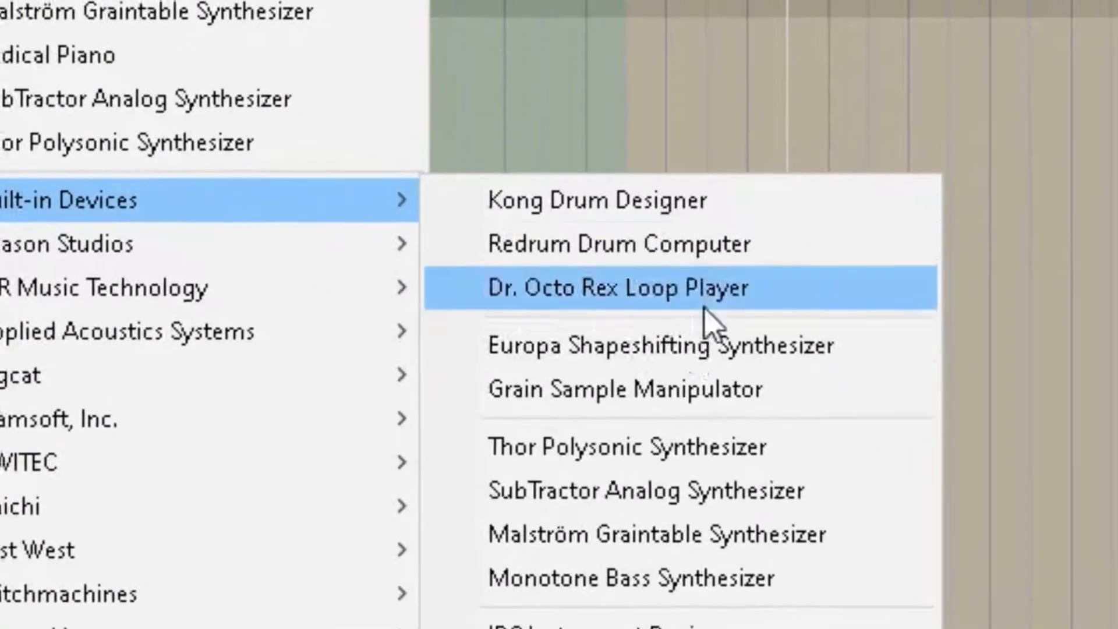
{"action": "left_click", "coordinate": [674, 389]}
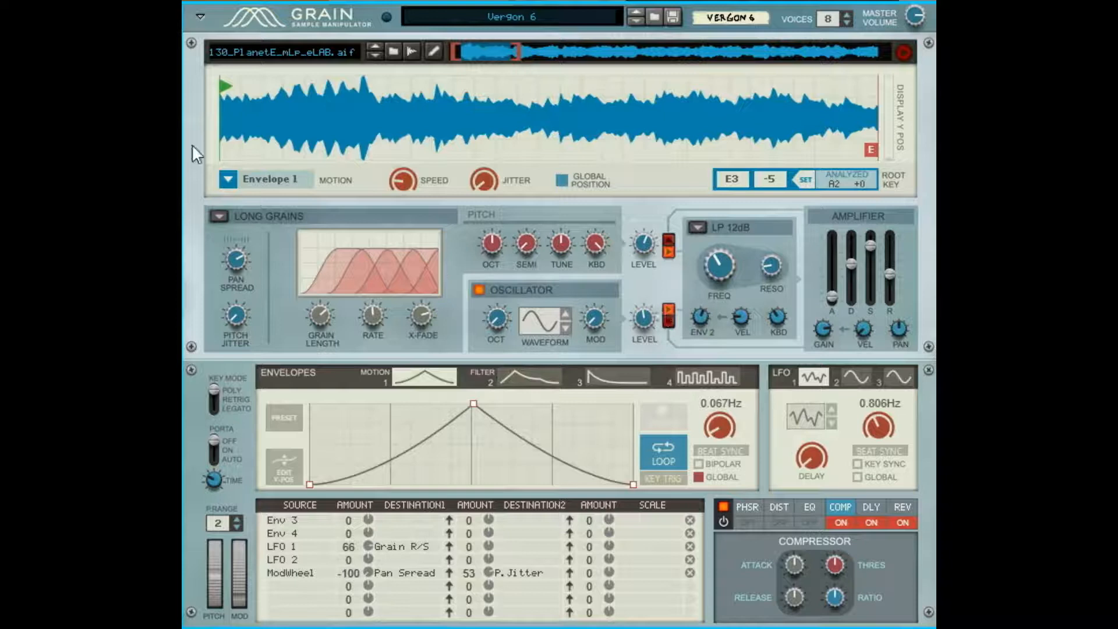
{"action": "right_click", "coordinate": [189, 109]}
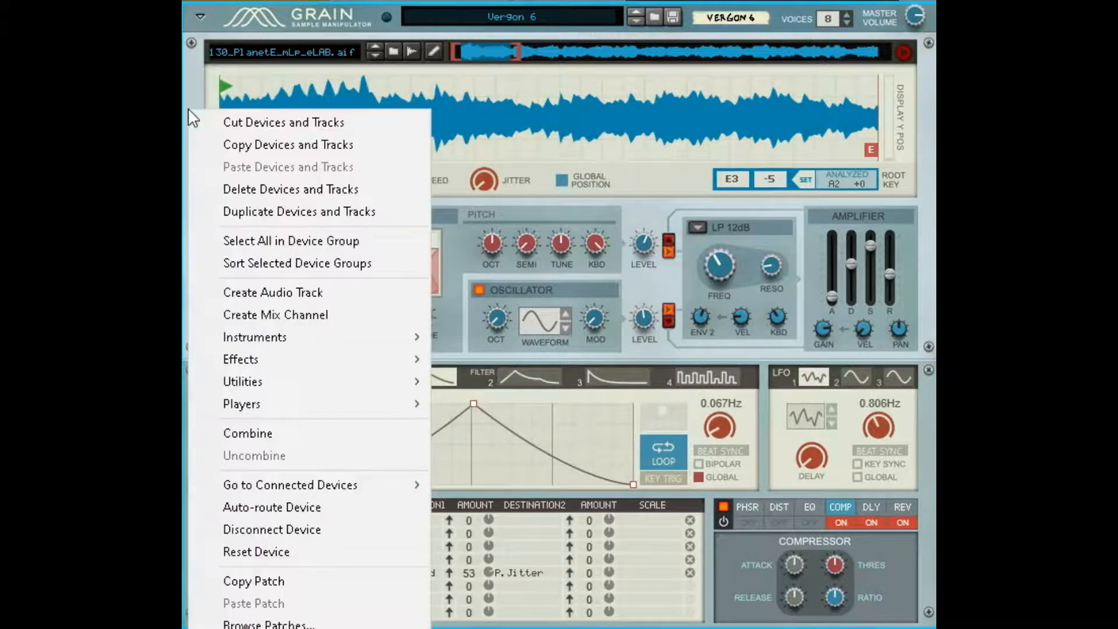
{"action": "left_click", "coordinate": [353, 561]}
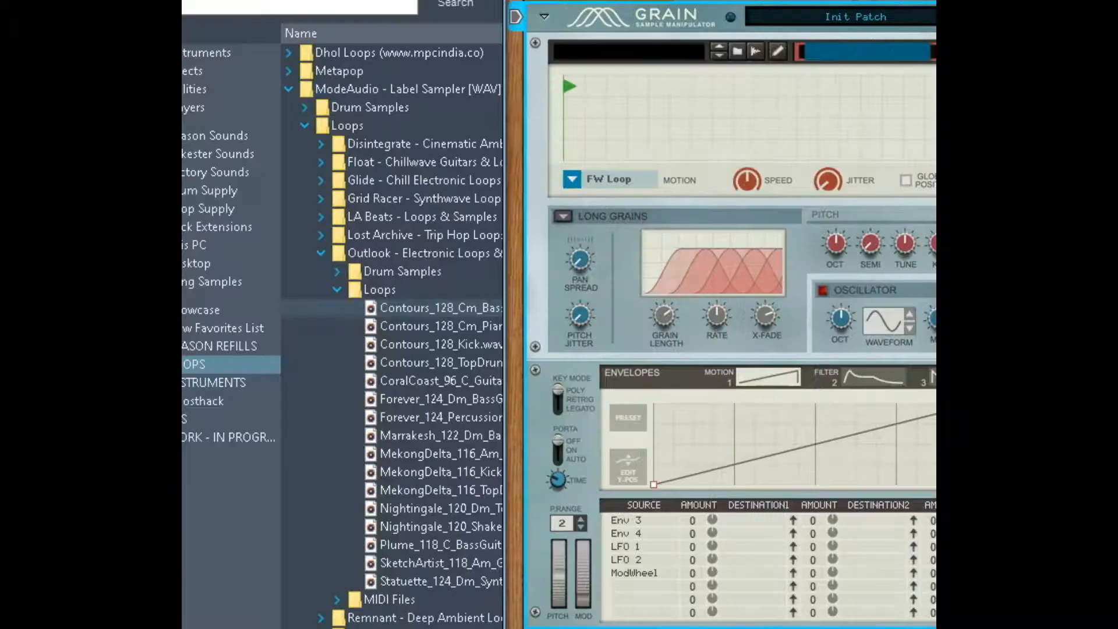
Step: Load the Contours_128_Cm_Bass.wav loop into Grain and extend the visible sample range to cover the entire sample
{"action": "left_click", "coordinate": [448, 308]}
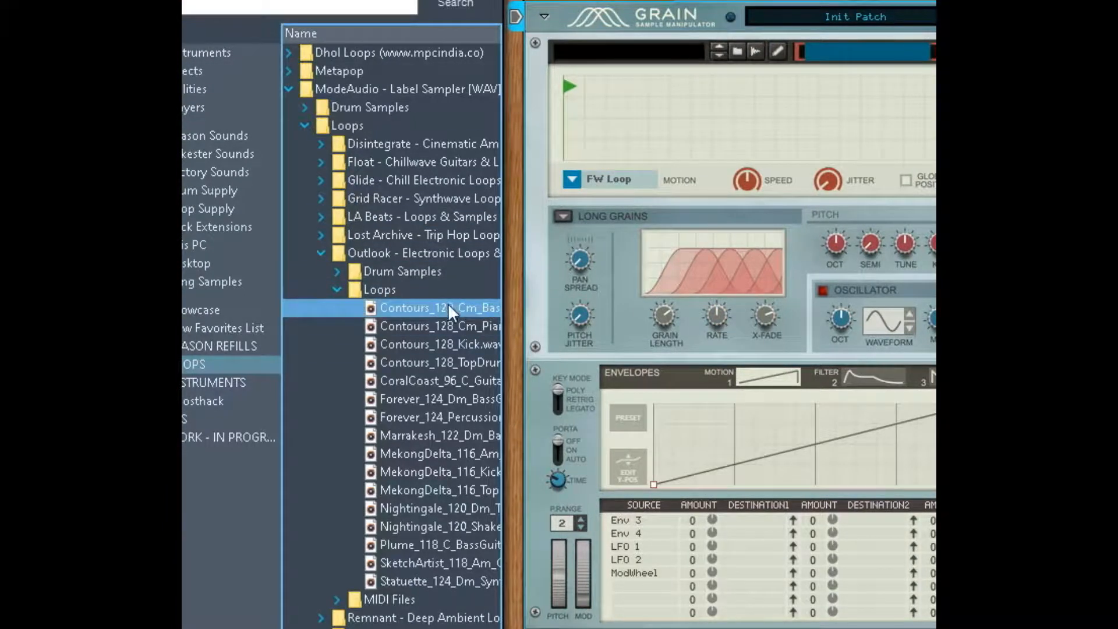
{"action": "left_click_drag", "start_coordinate": [447, 307], "coordinate": [812, 122]}
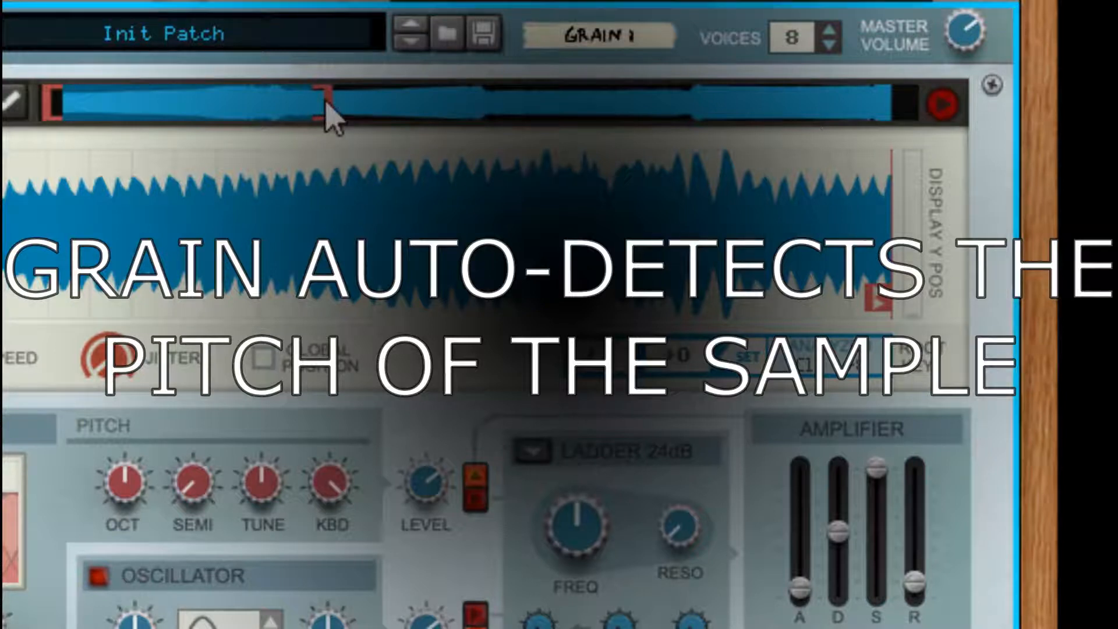
{"action": "left_click_drag", "start_coordinate": [325, 104], "coordinate": [365, 105]}
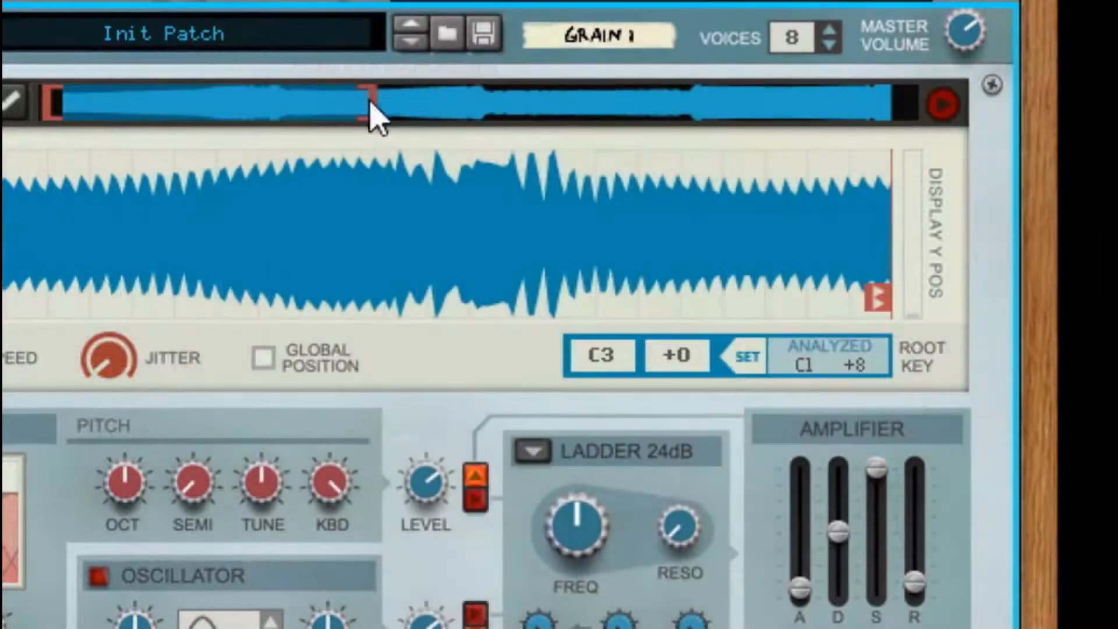
{"action": "left_click_drag", "start_coordinate": [369, 106], "coordinate": [444, 106]}
{"action": "left_click_drag", "start_coordinate": [507, 123], "coordinate": [961, 145]}
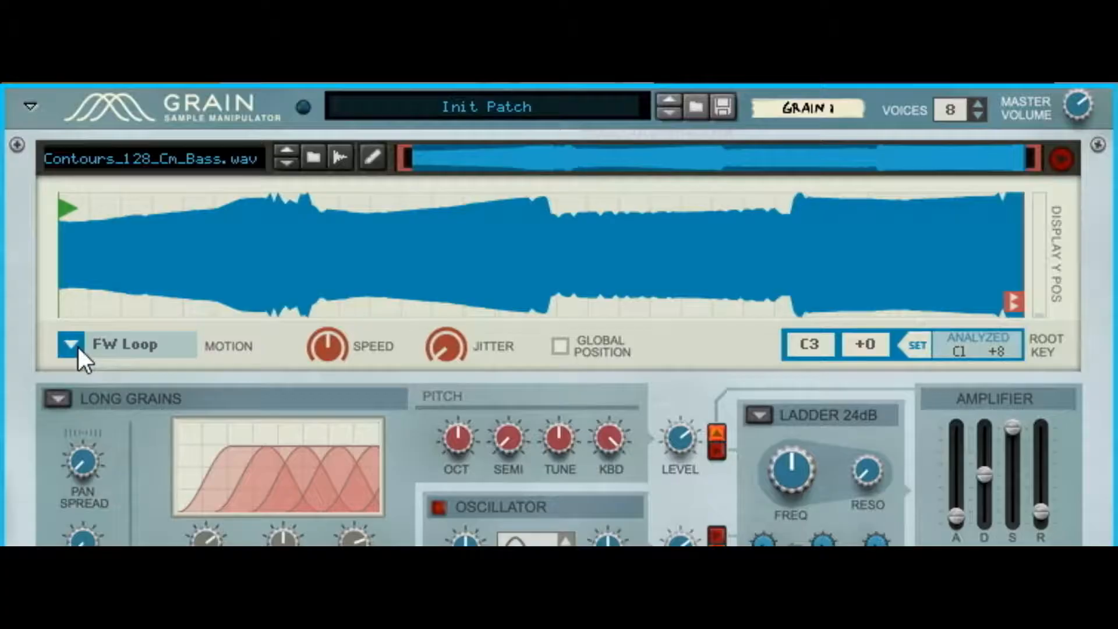
{"action": "left_click", "coordinate": [79, 350]}
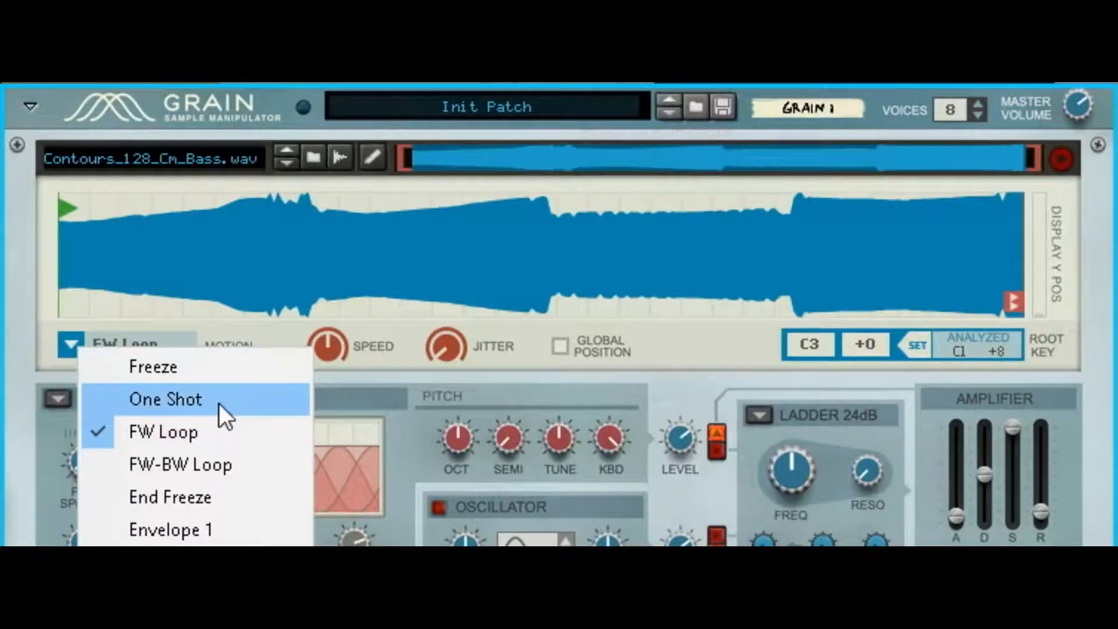
{"action": "left_click", "coordinate": [41, 331]}
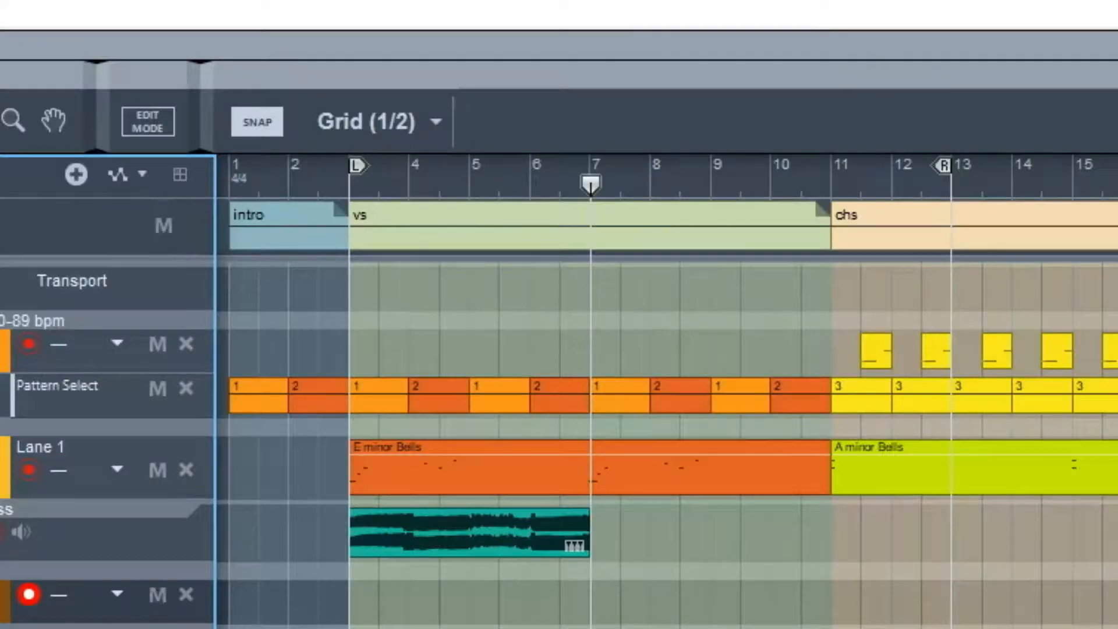
Step: Move the song position to bar 2 and play the arrangement with the Grain track armed
{"action": "left_click", "coordinate": [351, 600]}
{"action": "left_click", "coordinate": [353, 190]}
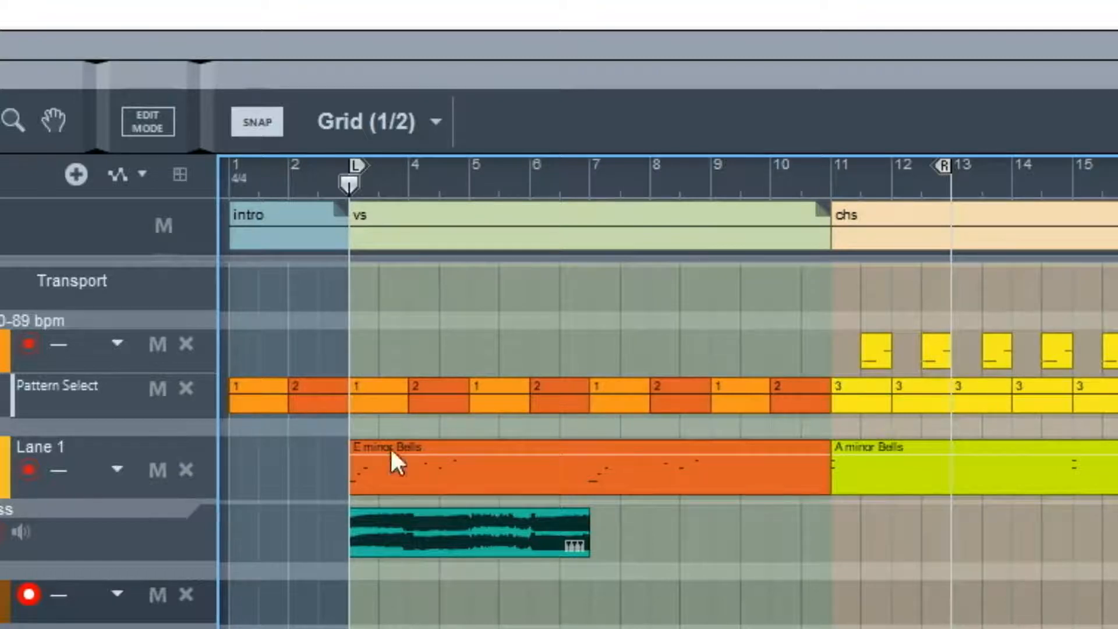
{"action": "left_click", "coordinate": [291, 182]}
{"action": "key", "text": "space"}
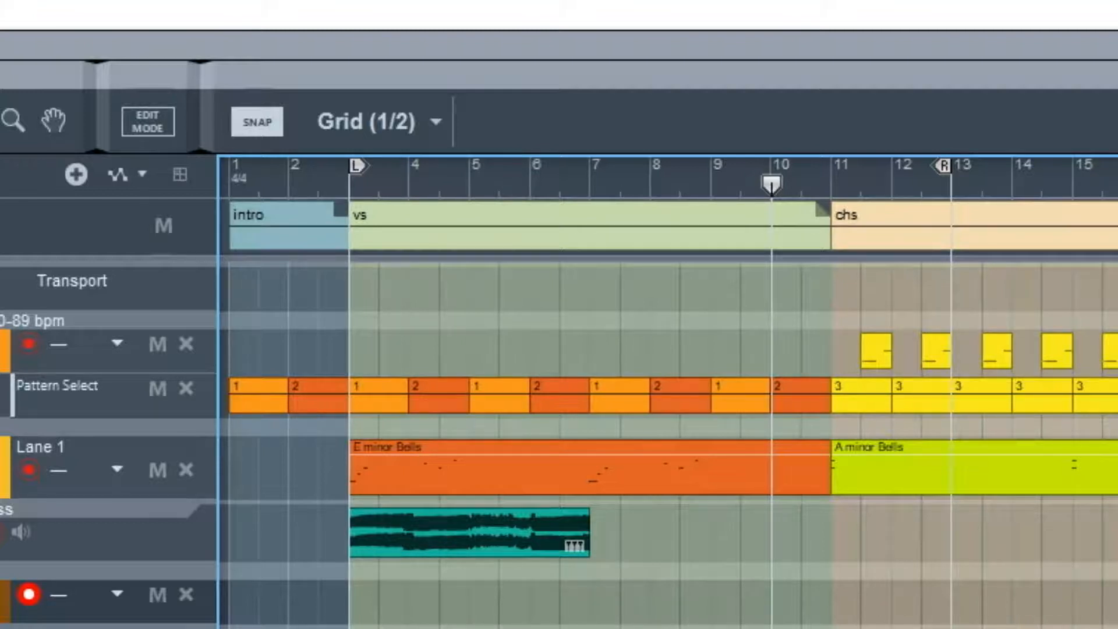
Step: Bounce the stretched bass clip to a new sample and load that self-contained Contours_128_Cm_Bass sample into Grain
{"action": "left_click", "coordinate": [87, 608]}
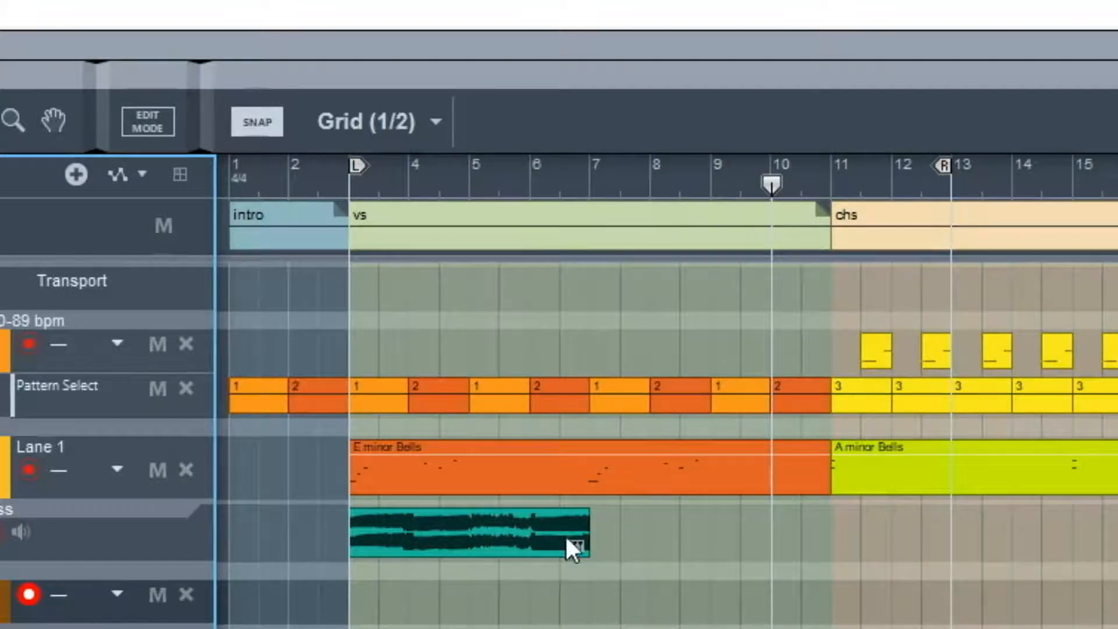
{"action": "left_click", "coordinate": [523, 536]}
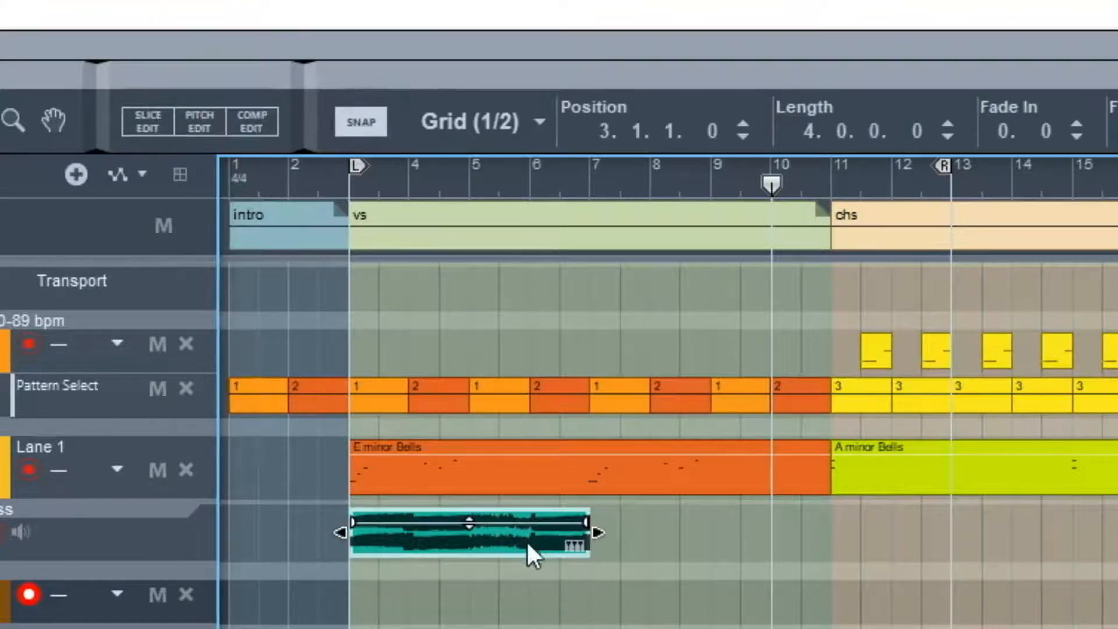
{"action": "right_click", "coordinate": [480, 547]}
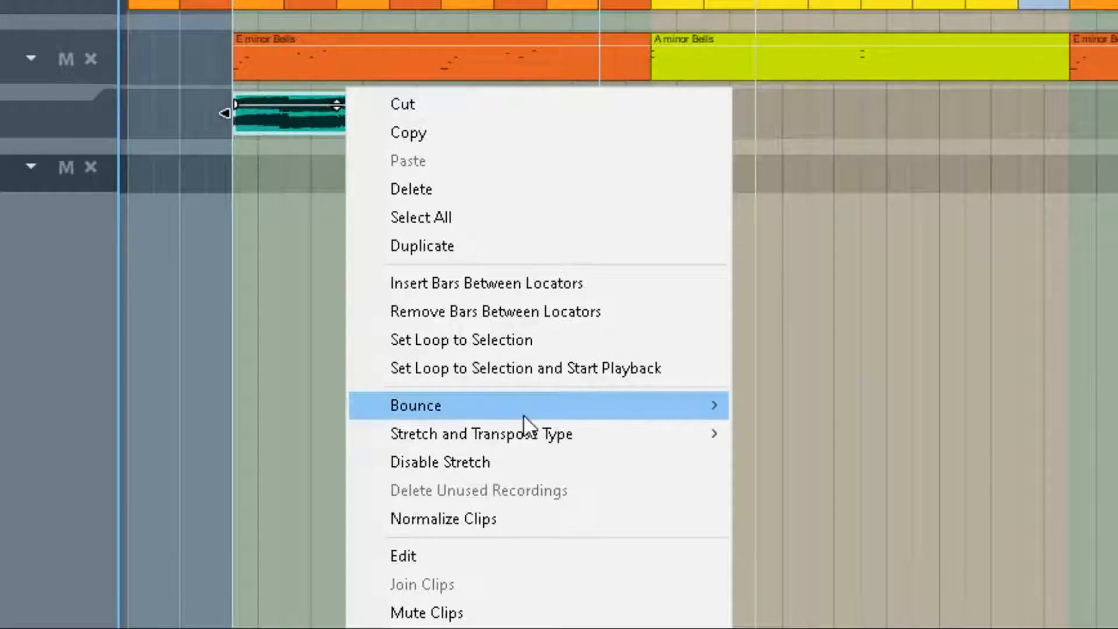
{"action": "mouse_move", "coordinate": [523, 417]}
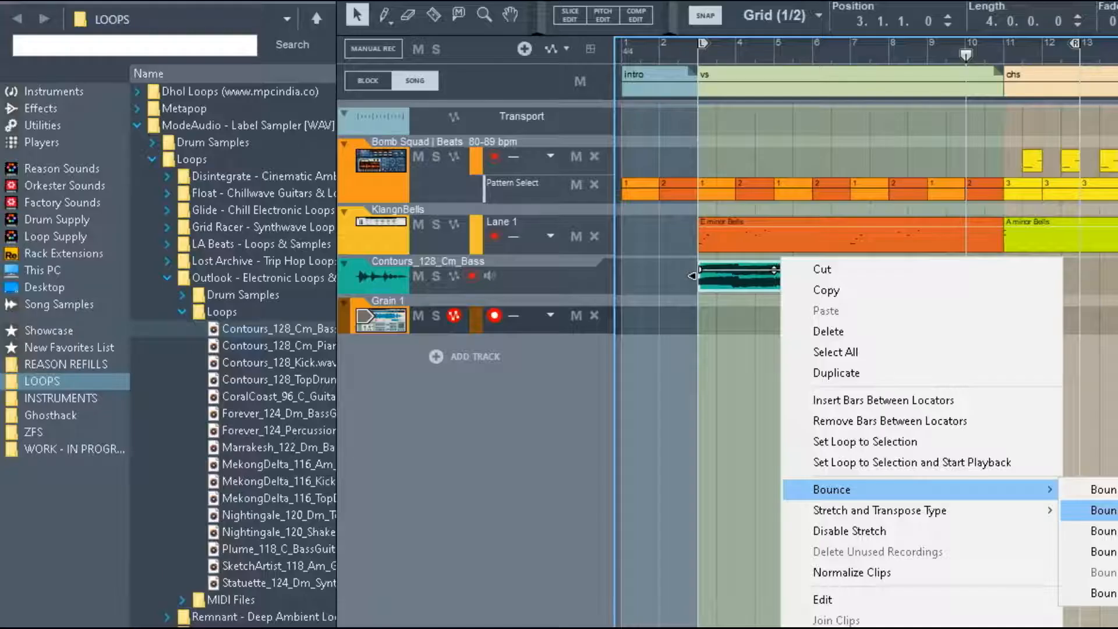
{"action": "left_click", "coordinate": [969, 434]}
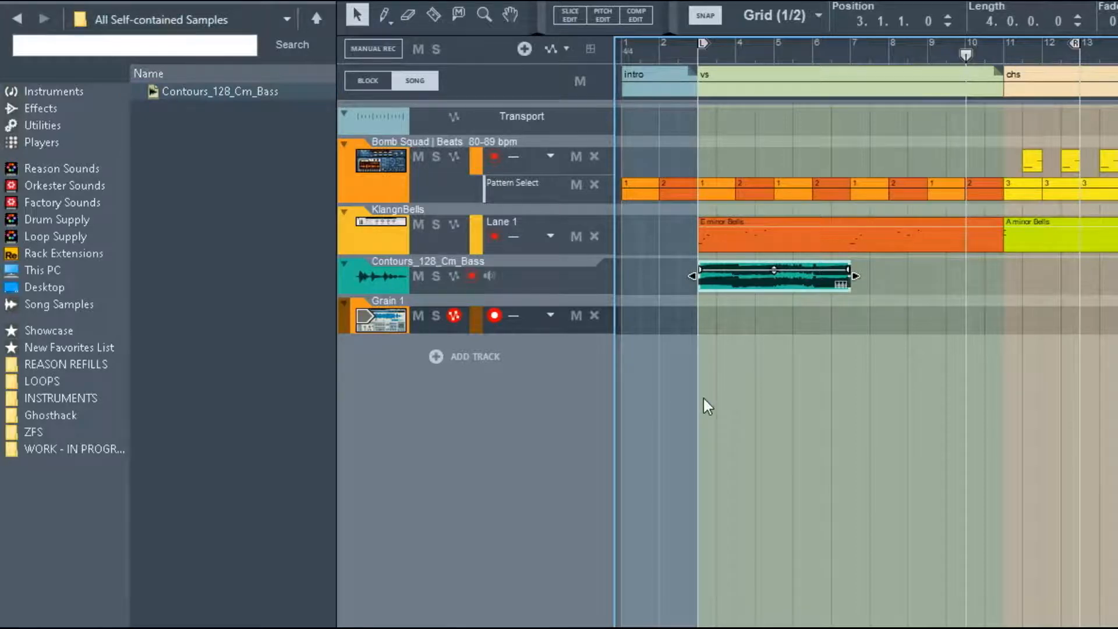
{"action": "key", "text": "F6"}
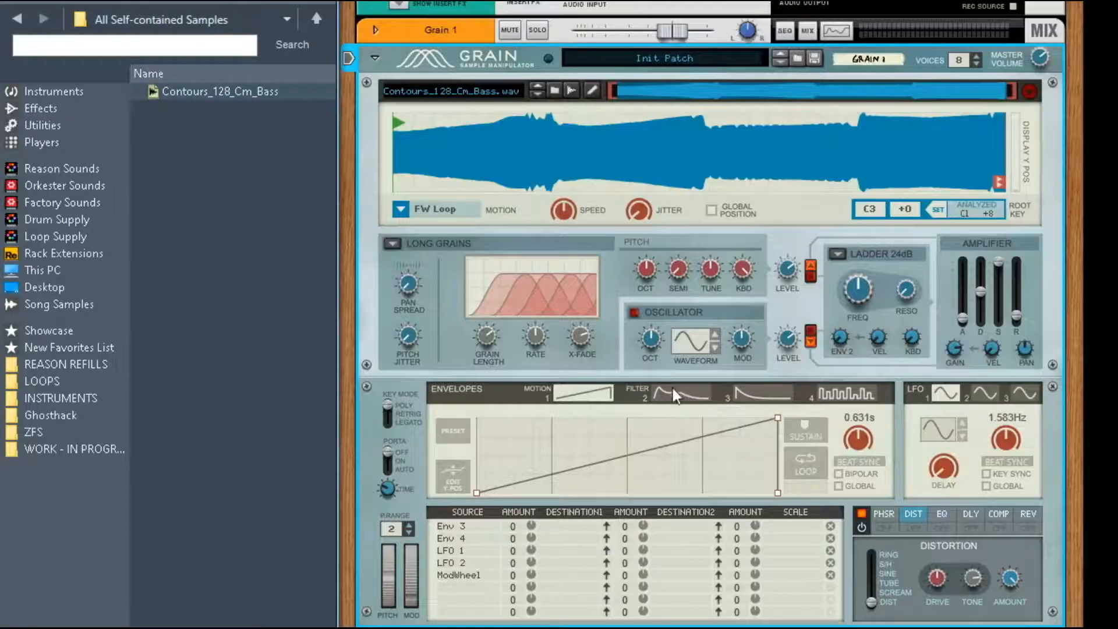
{"action": "left_click_drag", "start_coordinate": [169, 89], "coordinate": [561, 134]}
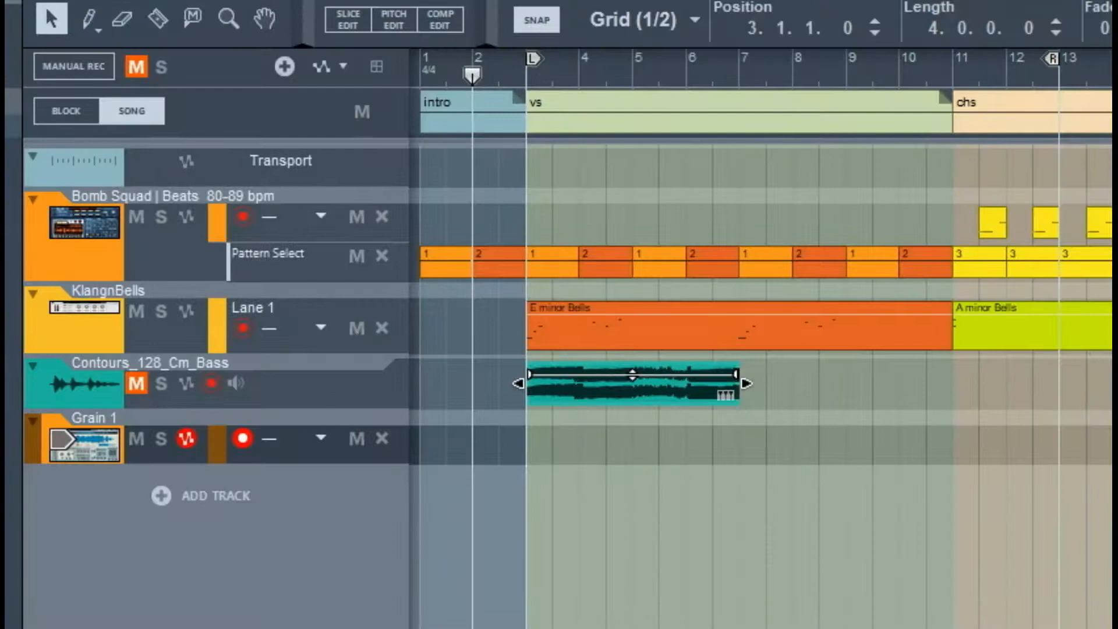
Step: Play the arrangement from bar 2 with the bass audio track muted, and move the song position to bar 10
{"action": "key", "text": "space"}
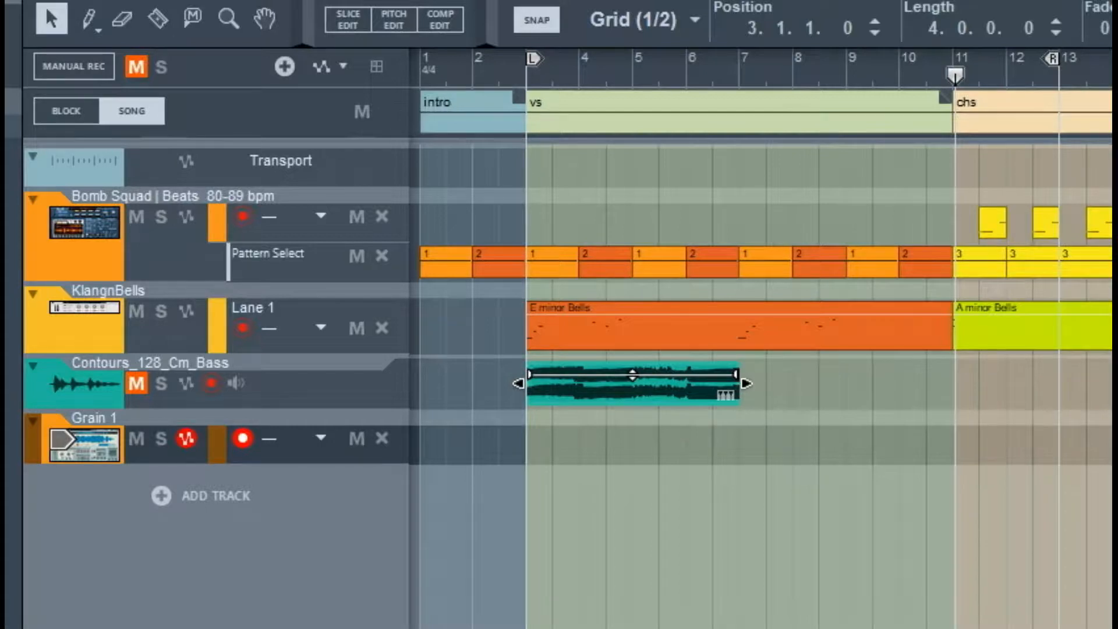
{"action": "left_click", "coordinate": [952, 79]}
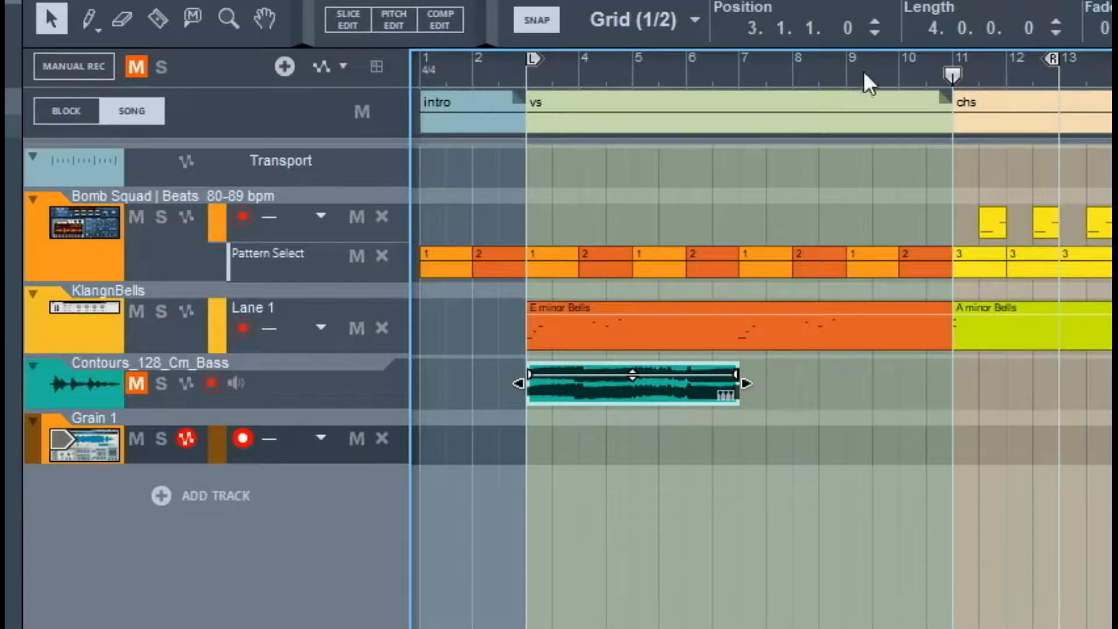
{"action": "left_click", "coordinate": [911, 83]}
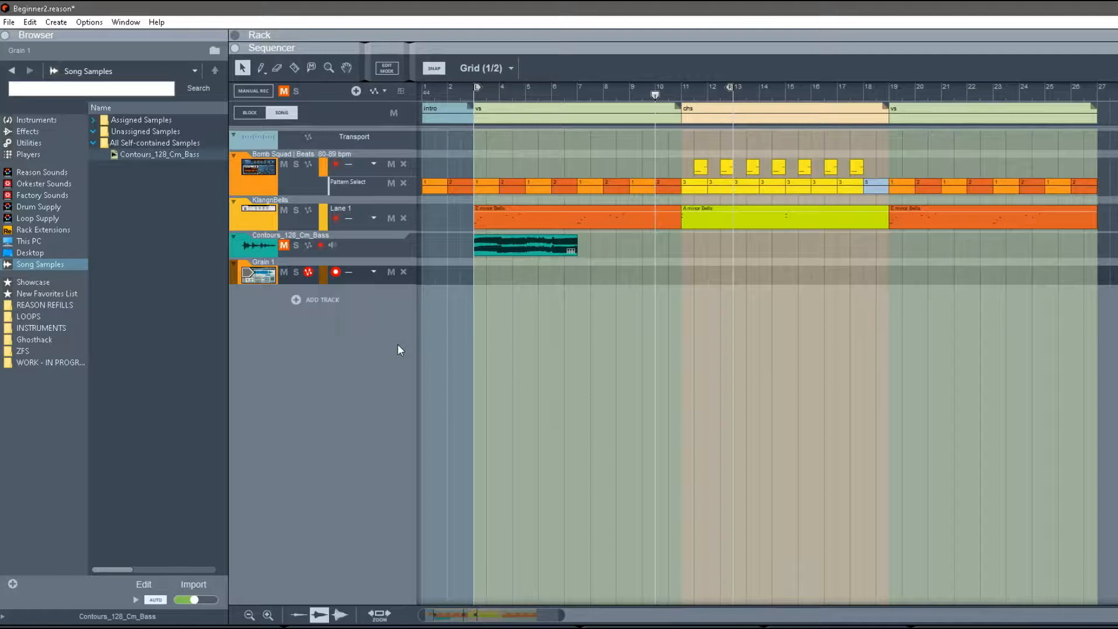
Step: Add a Dr. Octo Rex Loop Player instrument track from the built-in devices
{"action": "left_click", "coordinate": [531, 252]}
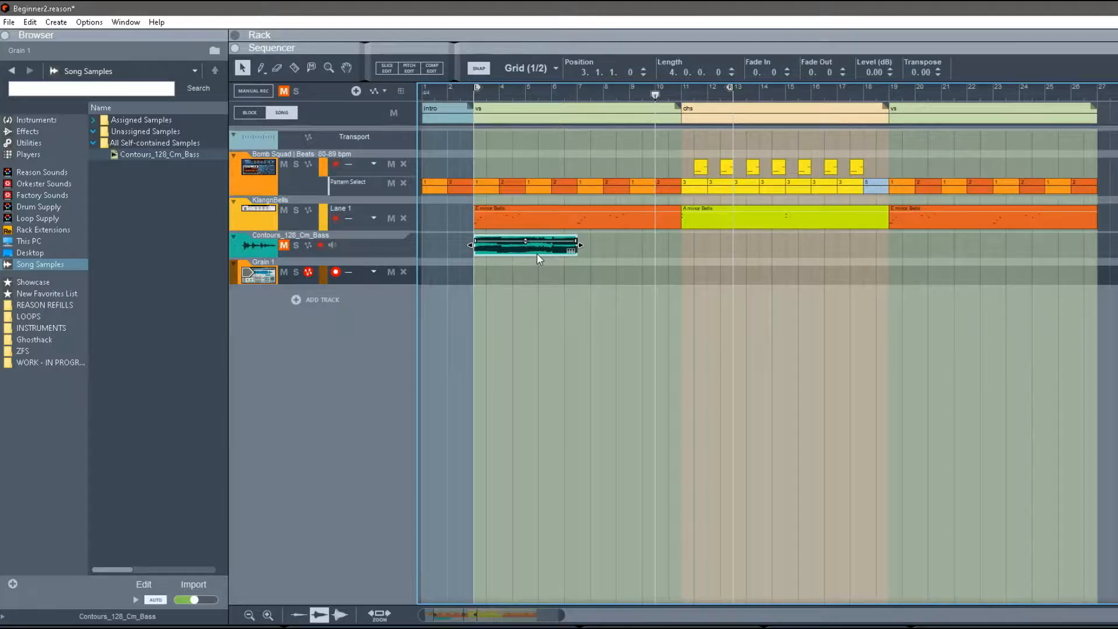
{"action": "right_click", "coordinate": [311, 301]}
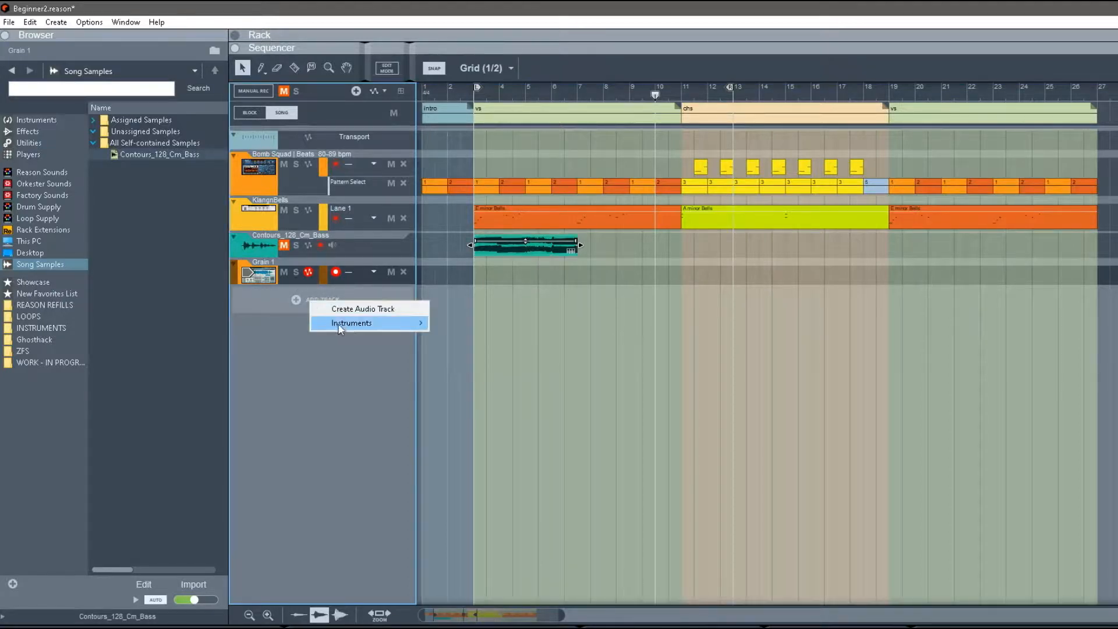
{"action": "mouse_move", "coordinate": [341, 330]}
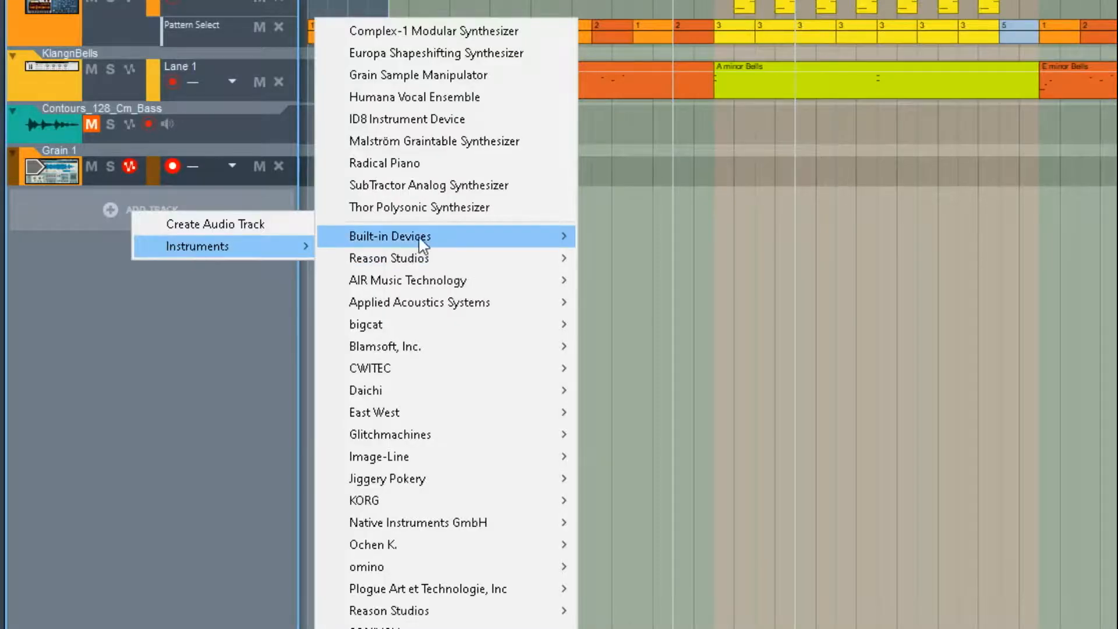
{"action": "mouse_move", "coordinate": [423, 245]}
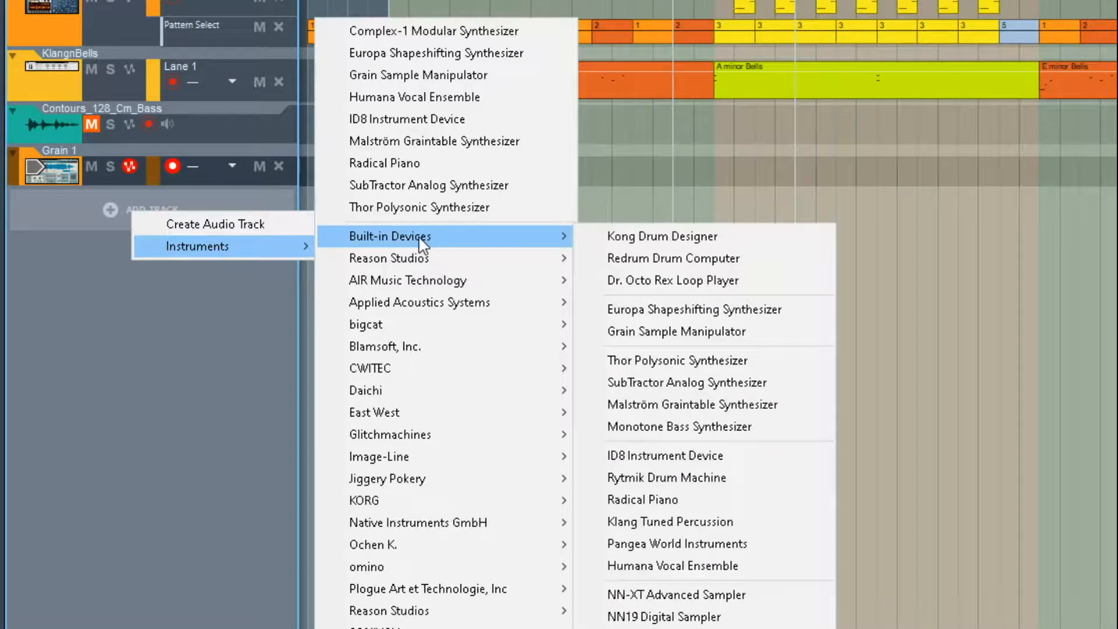
{"action": "left_click", "coordinate": [705, 282]}
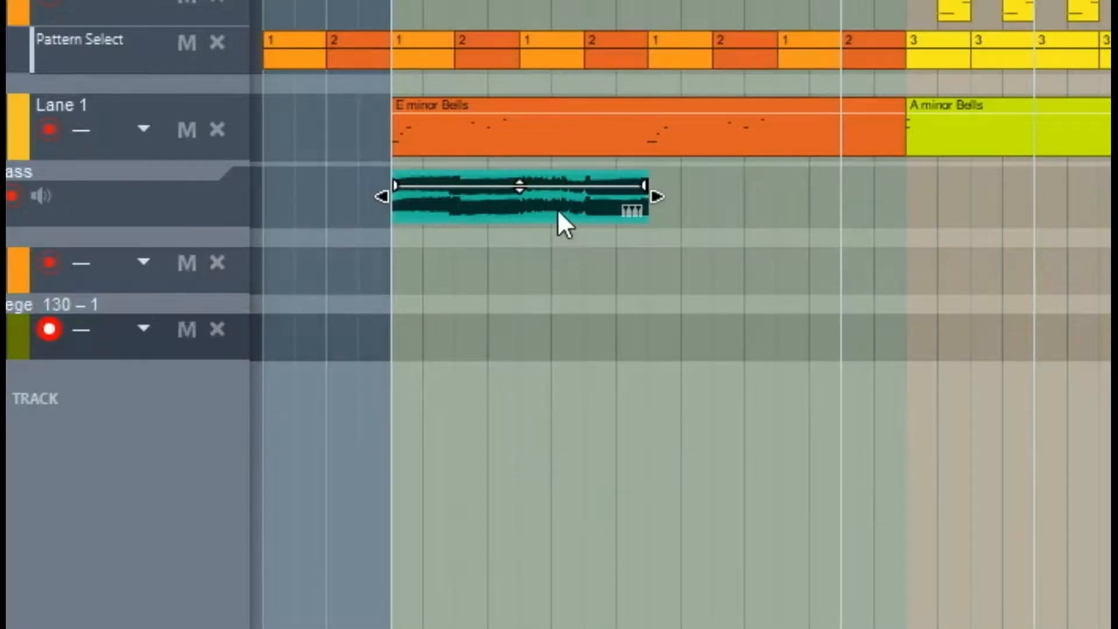
{"action": "left_click", "coordinate": [559, 205]}
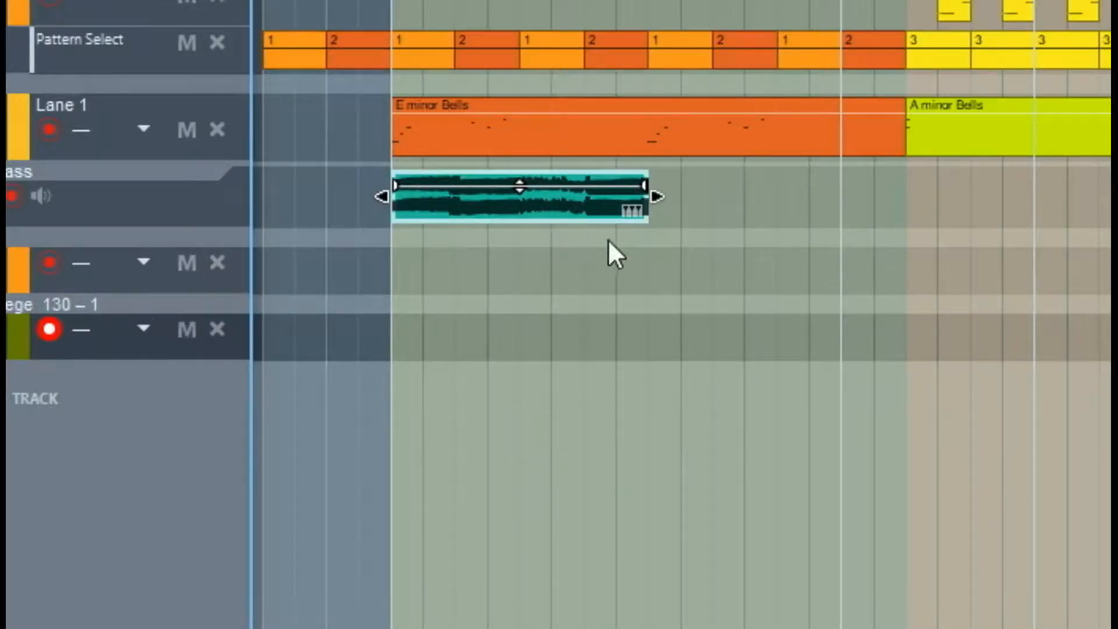
{"action": "right_click", "coordinate": [540, 195]}
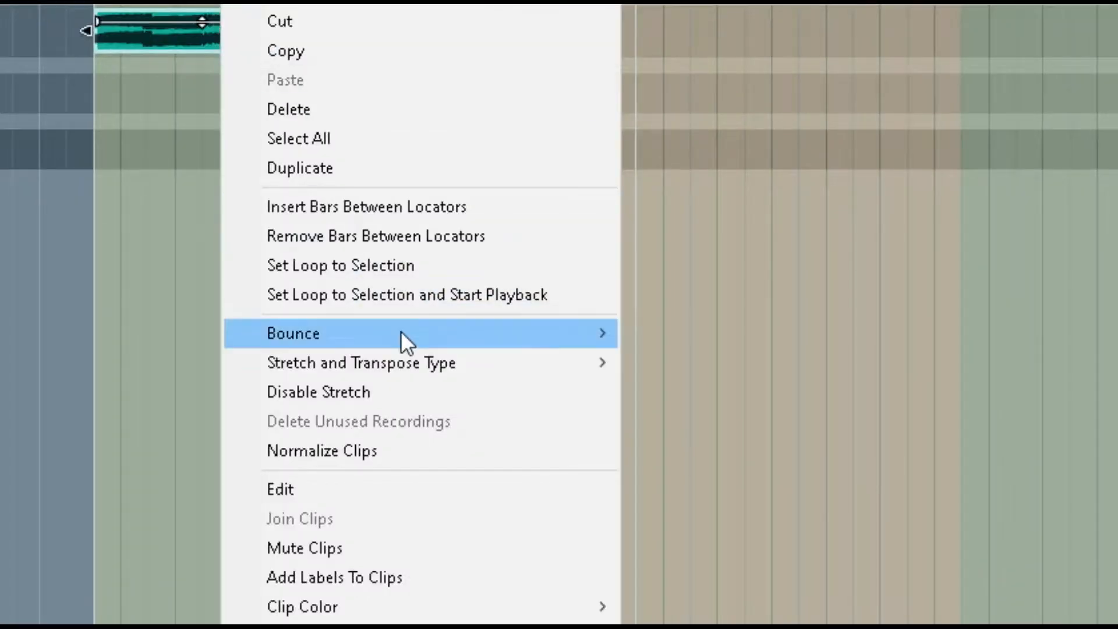
{"action": "mouse_move", "coordinate": [400, 332]}
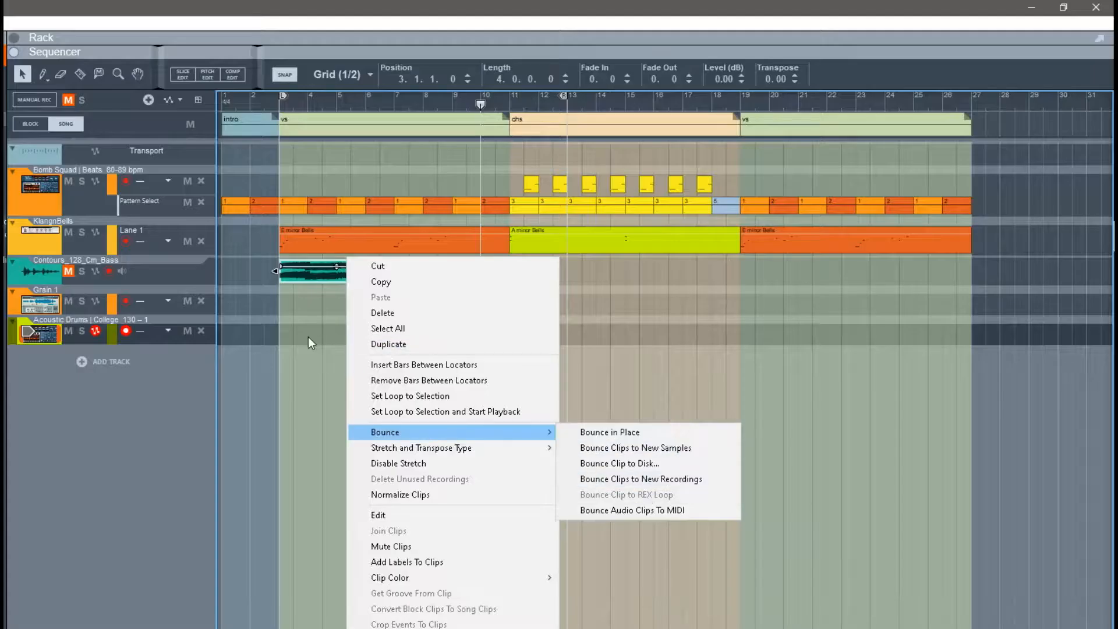
{"action": "left_click", "coordinate": [150, 154]}
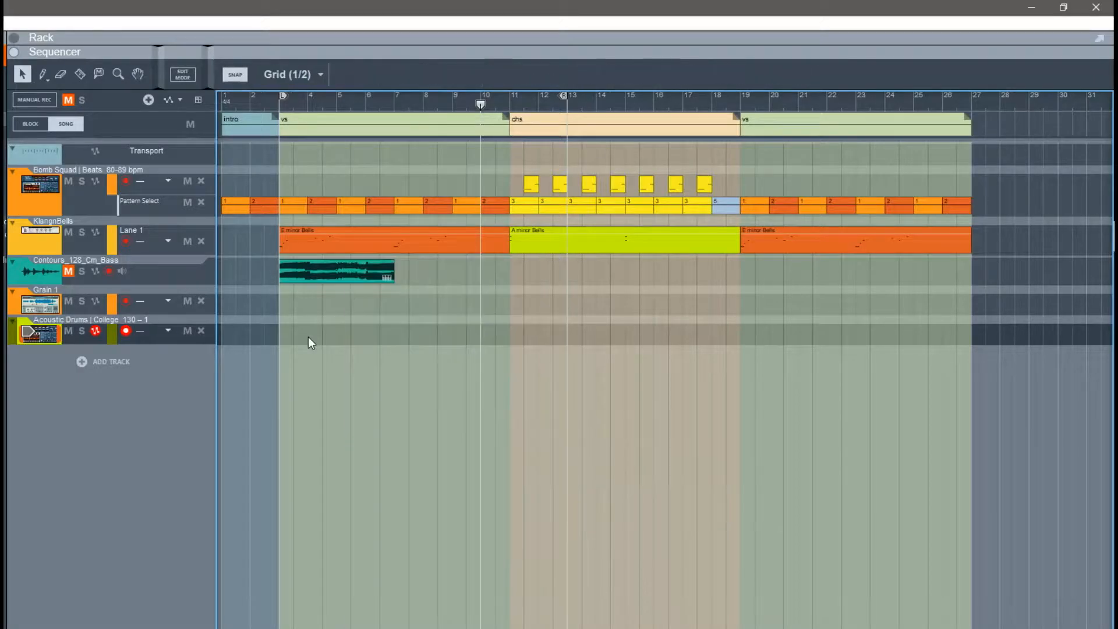
Step: Open the Contours_128_Cm_Bass clip in slice edit mode and bounce it to a REX loop
{"action": "left_click", "coordinate": [321, 274]}
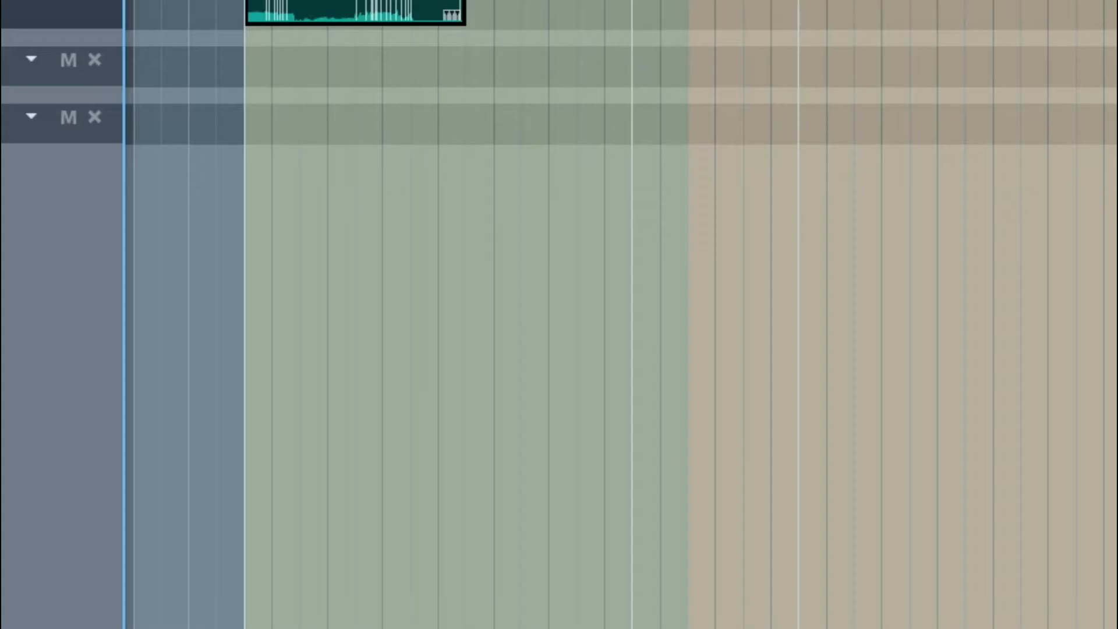
{"action": "right_click", "coordinate": [309, 284]}
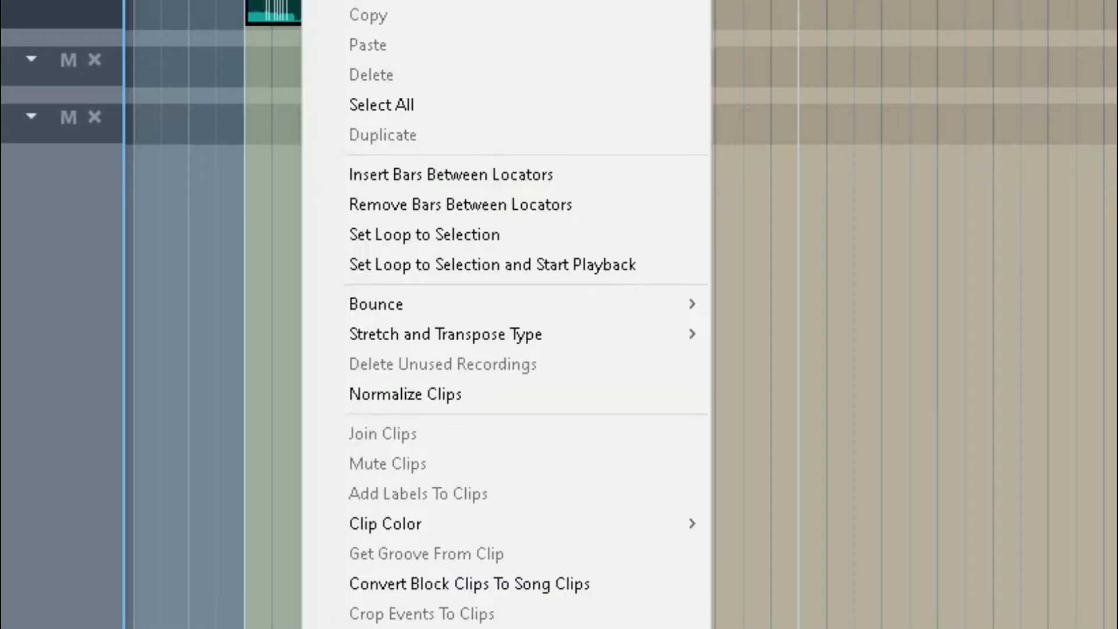
{"action": "mouse_move", "coordinate": [664, 305]}
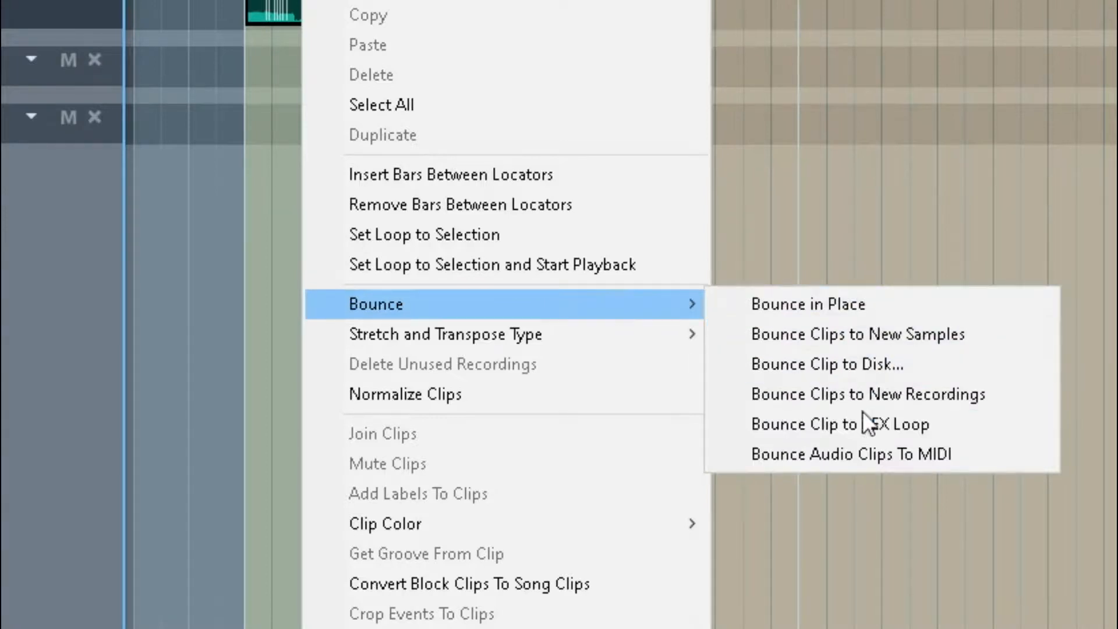
{"action": "left_click", "coordinate": [907, 433]}
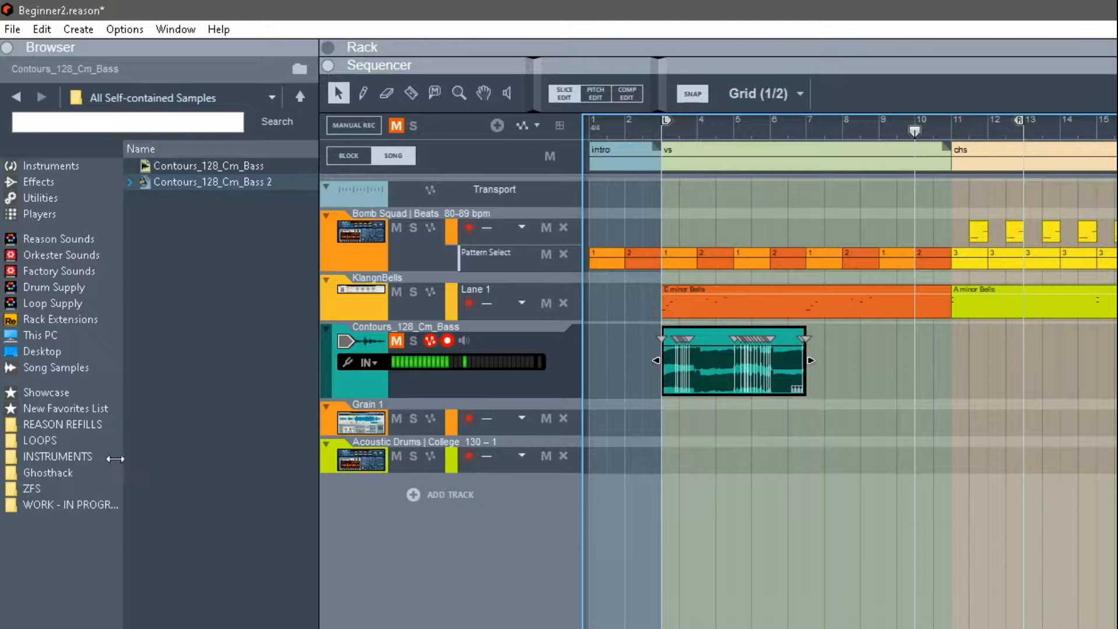
Step: List the song's self-contained samples in the browser and leave slice editing of the bass clip
{"action": "left_click", "coordinate": [90, 456]}
{"action": "left_click", "coordinate": [95, 422]}
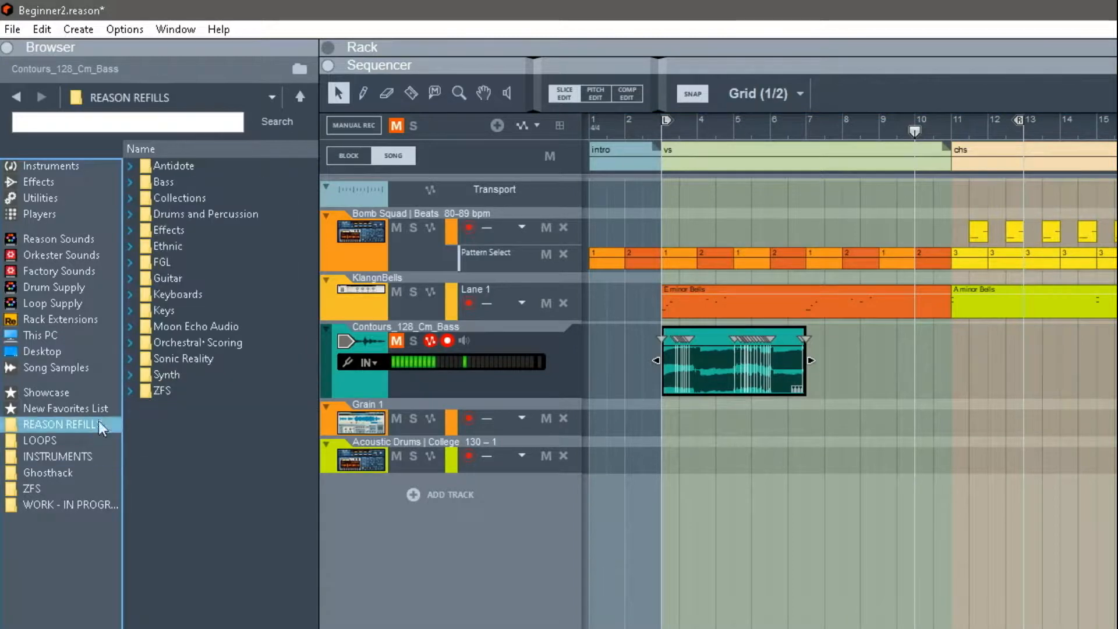
{"action": "left_click", "coordinate": [87, 367]}
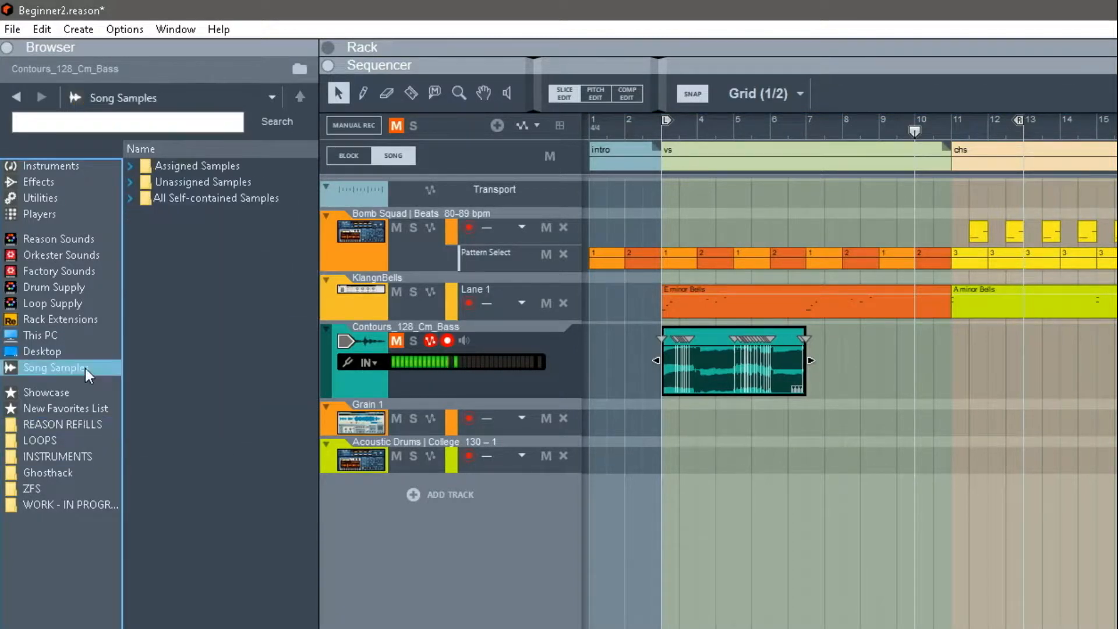
{"action": "left_click", "coordinate": [144, 197]}
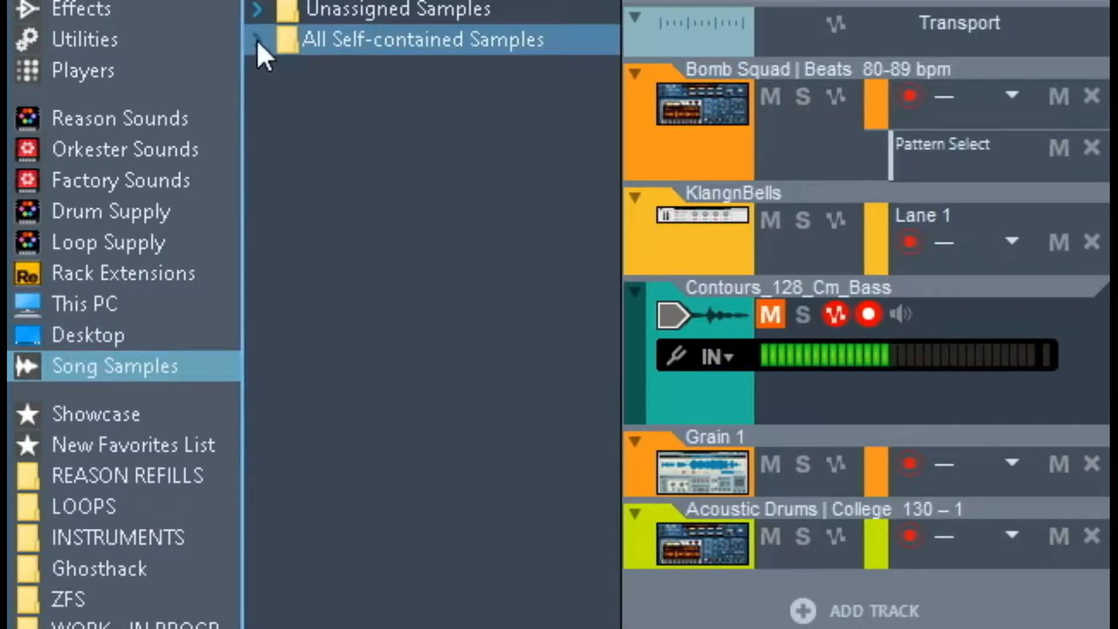
{"action": "left_click", "coordinate": [258, 40]}
{"action": "left_click", "coordinate": [482, 86]}
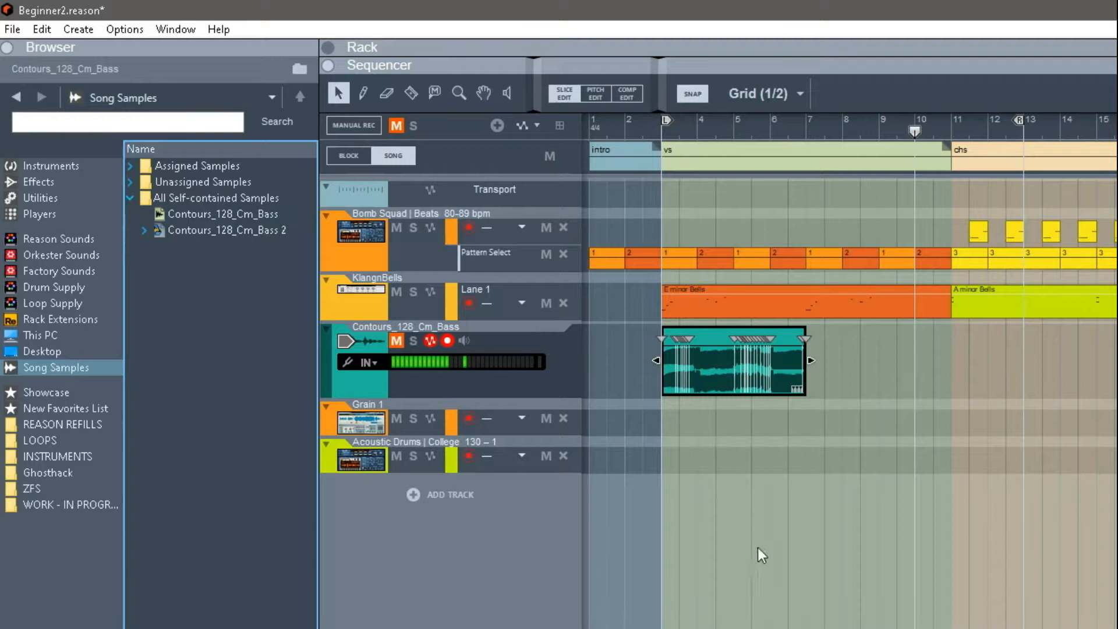
{"action": "left_click", "coordinate": [785, 533]}
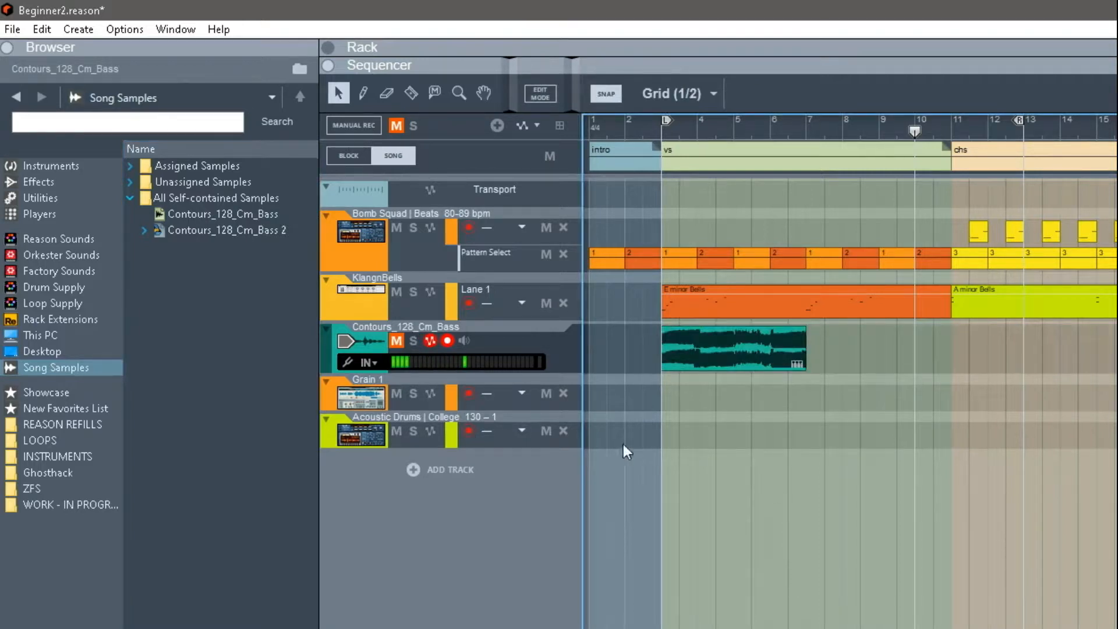
Step: Reset the Dr. OctoRex device in the rack to its initial patch
{"action": "key", "text": "F6"}
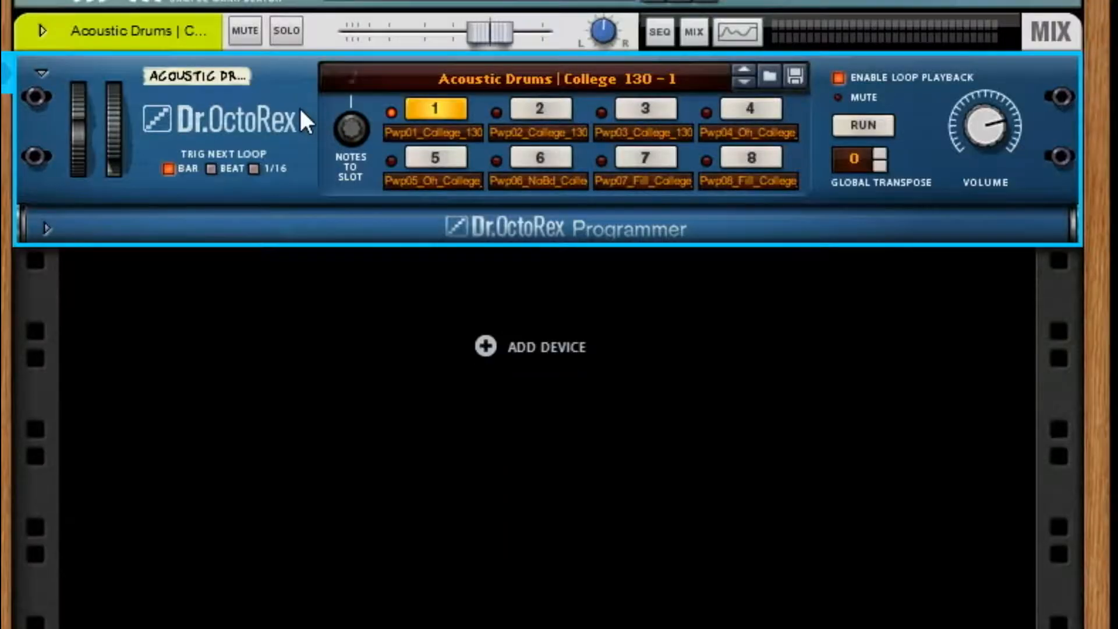
{"action": "right_click", "coordinate": [518, 399]}
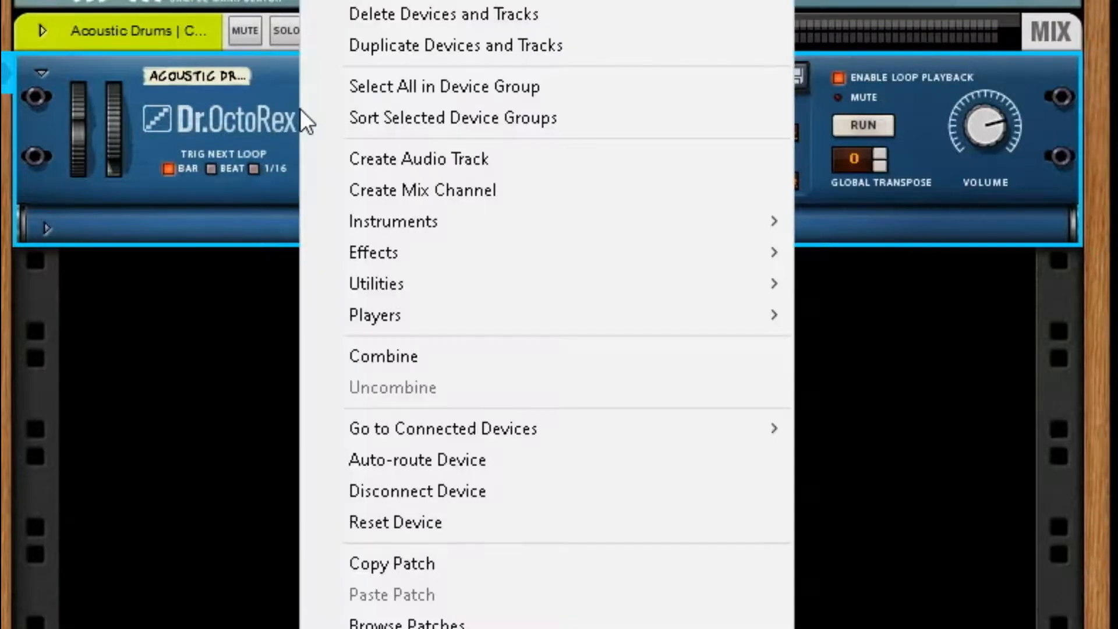
{"action": "left_click", "coordinate": [437, 521]}
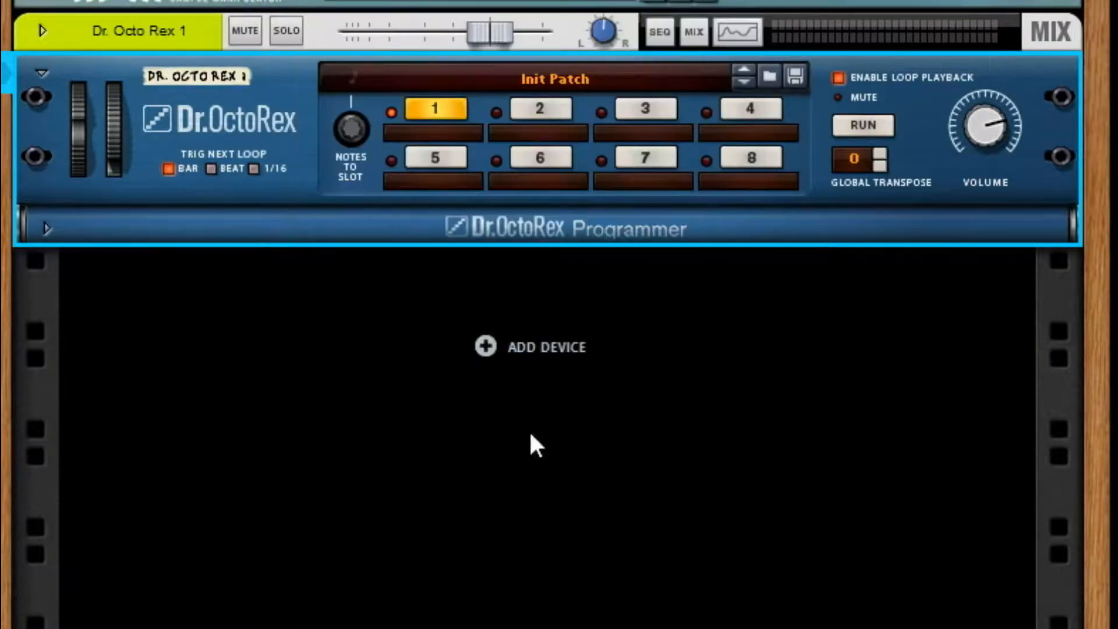
{"action": "right_click", "coordinate": [250, 144]}
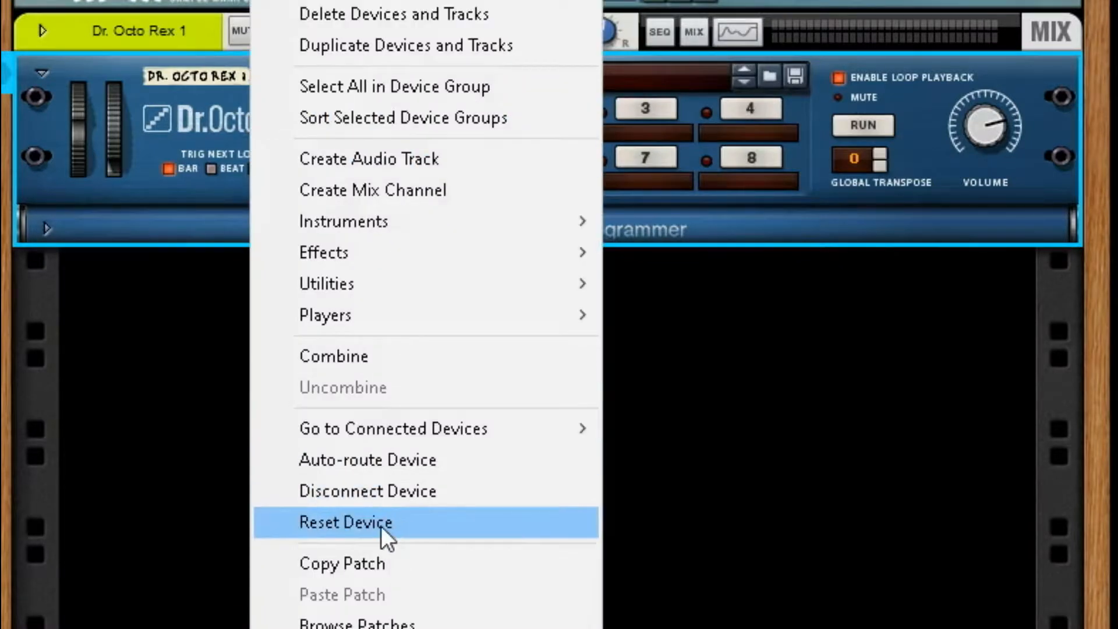
{"action": "left_click", "coordinate": [184, 393]}
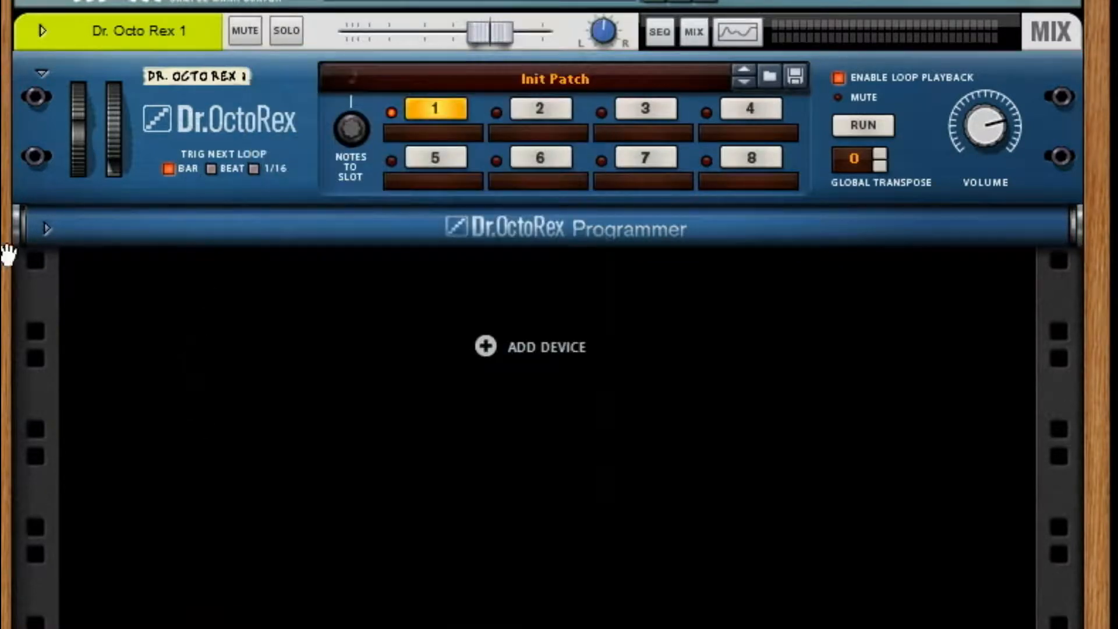
Step: Expand the Dr. OctoRex programmer and load the Contours_128_Cm_Bass 2 REX loop into slot 1
{"action": "left_click", "coordinate": [47, 229]}
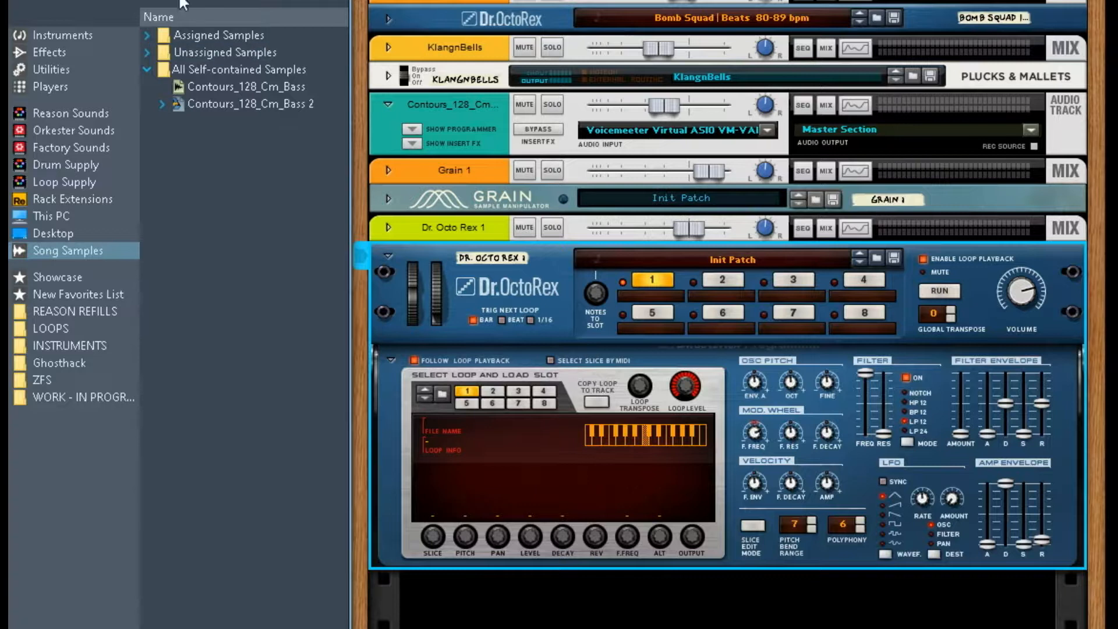
{"action": "left_click_drag", "start_coordinate": [201, 104], "coordinate": [515, 470]}
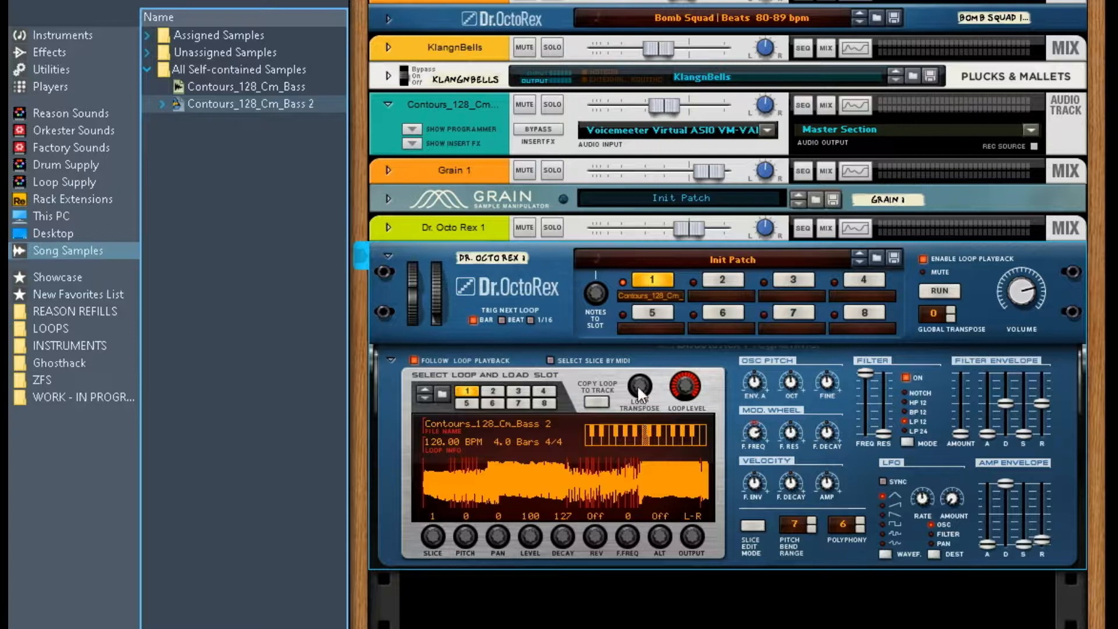
Step: Step through individual slices across the Contours_128_Cm_Bass 2 waveform to examine how the loop is divided
{"action": "left_click", "coordinate": [274, 106]}
{"action": "key", "text": "space"}
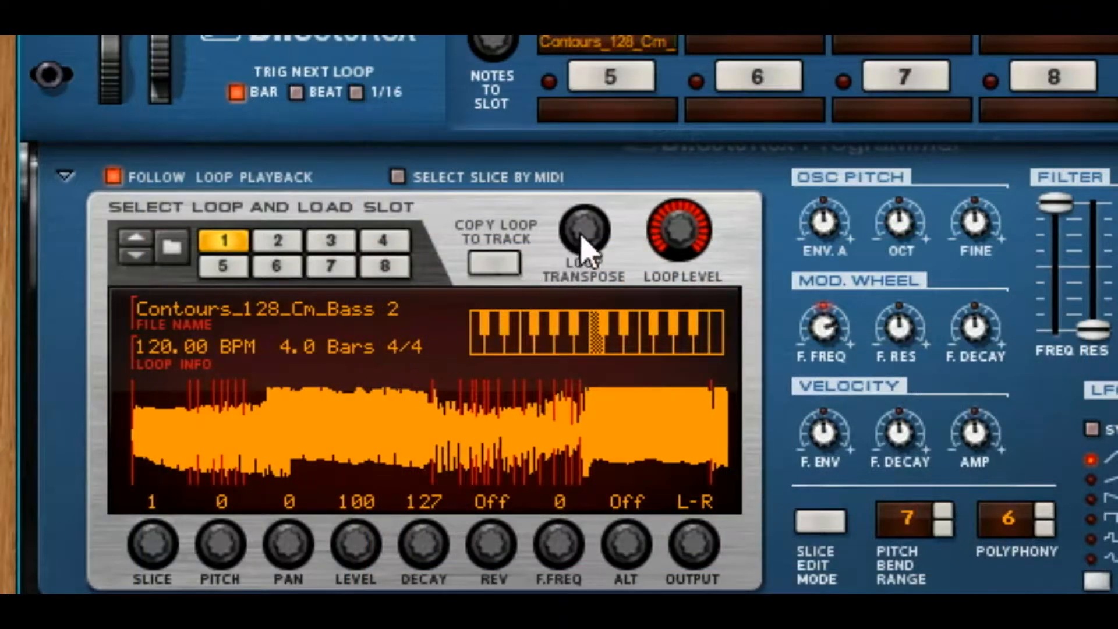
{"action": "mouse_move", "coordinate": [582, 245]}
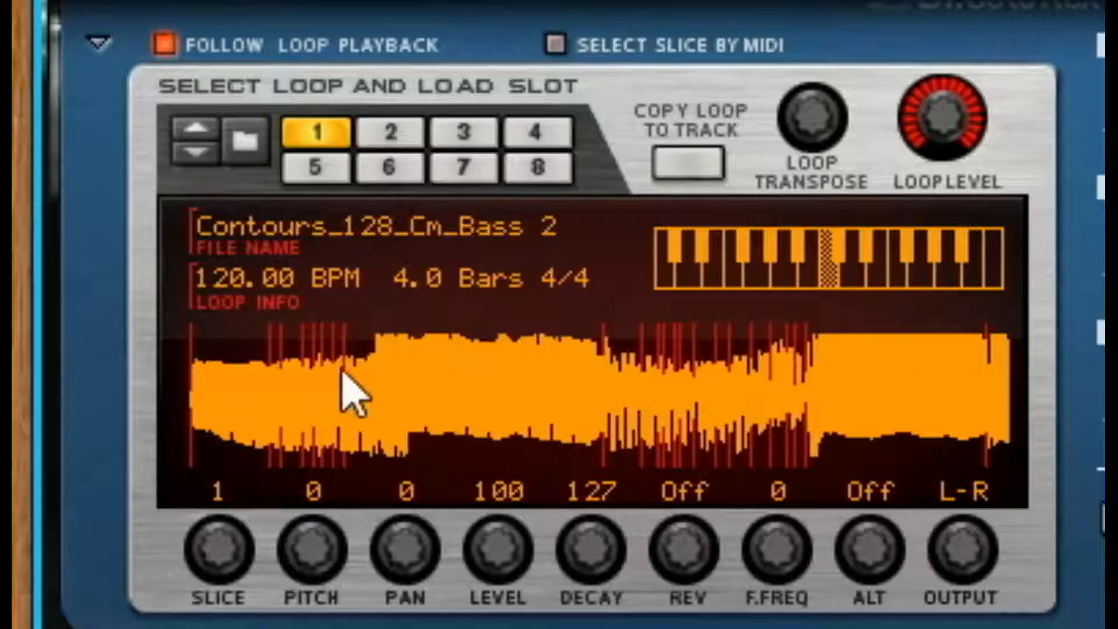
{"action": "left_click", "coordinate": [185, 409]}
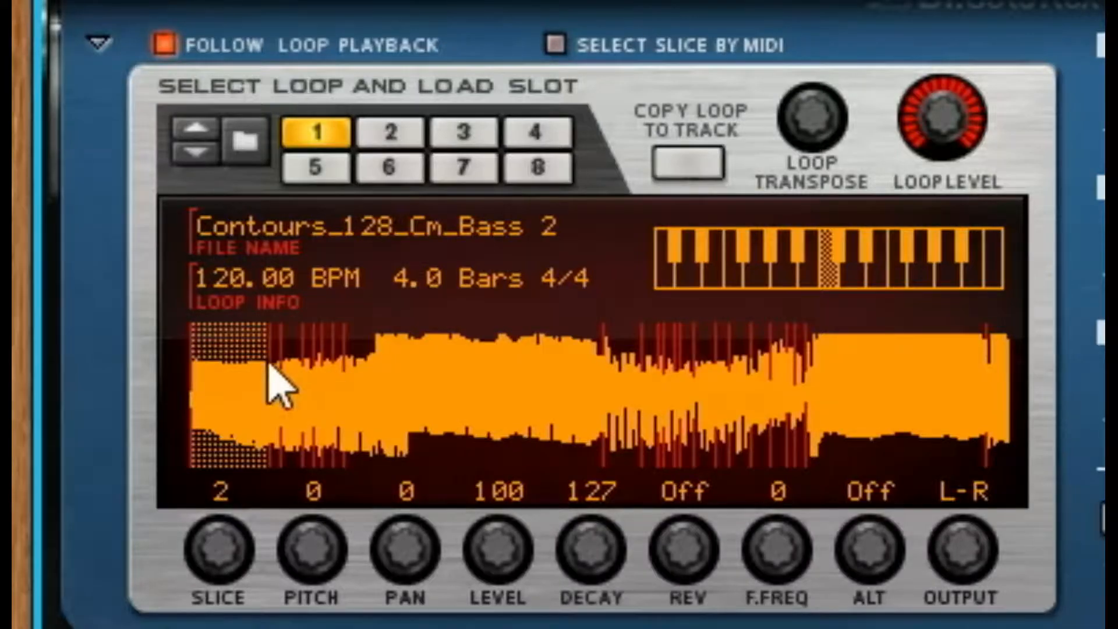
{"action": "left_click", "coordinate": [201, 400]}
{"action": "left_click", "coordinate": [349, 366]}
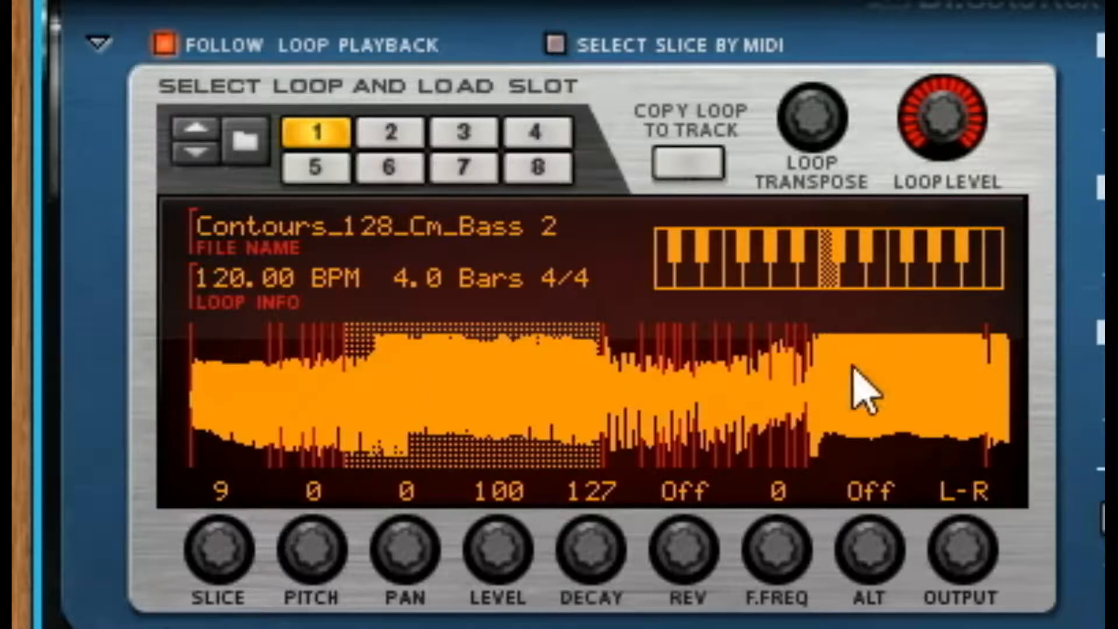
{"action": "left_click", "coordinate": [993, 367]}
{"action": "left_click", "coordinate": [902, 379]}
{"action": "left_click", "coordinate": [748, 387]}
{"action": "left_click", "coordinate": [628, 408]}
{"action": "left_click", "coordinate": [506, 408]}
{"action": "left_click", "coordinate": [295, 449]}
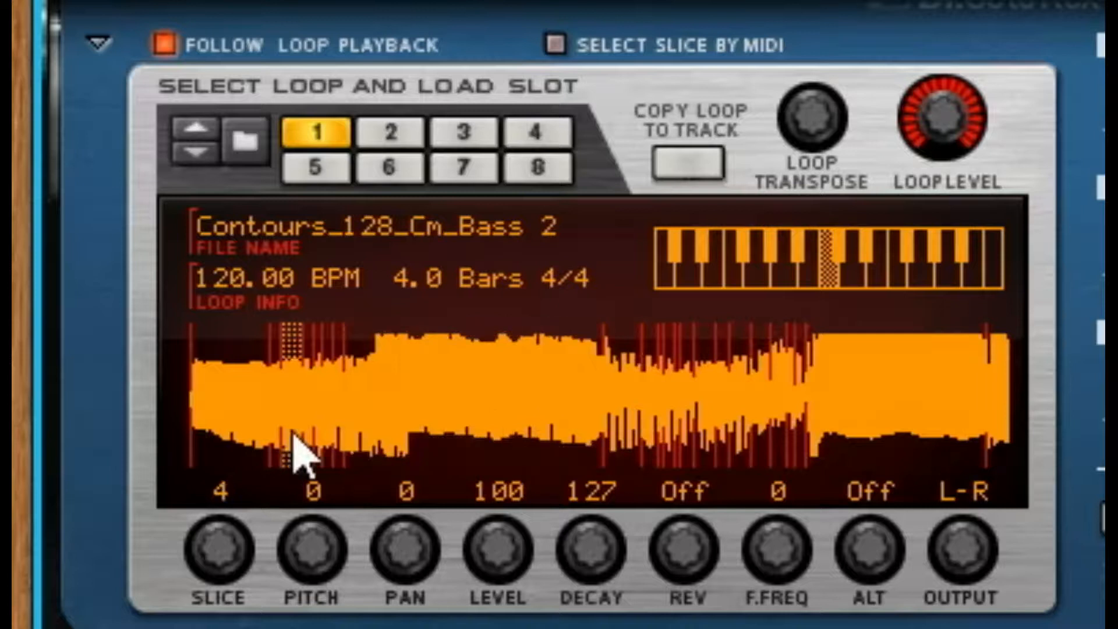
{"action": "left_click", "coordinate": [281, 464]}
{"action": "left_click", "coordinate": [340, 464]}
{"action": "left_click", "coordinate": [381, 469]}
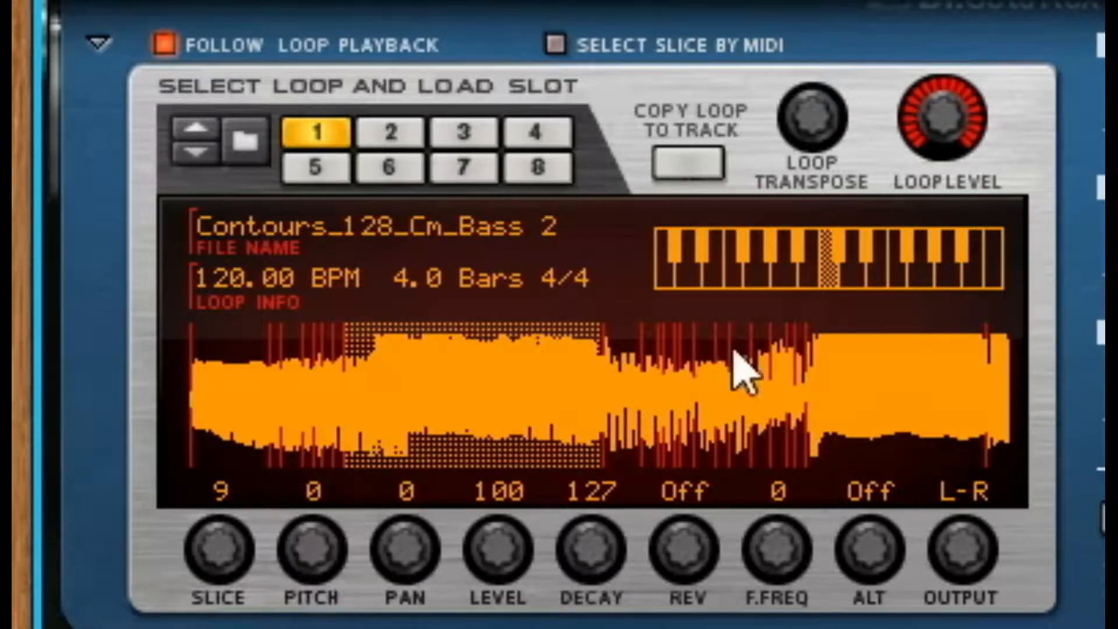
{"action": "left_click", "coordinate": [877, 381]}
{"action": "left_click", "coordinate": [249, 412]}
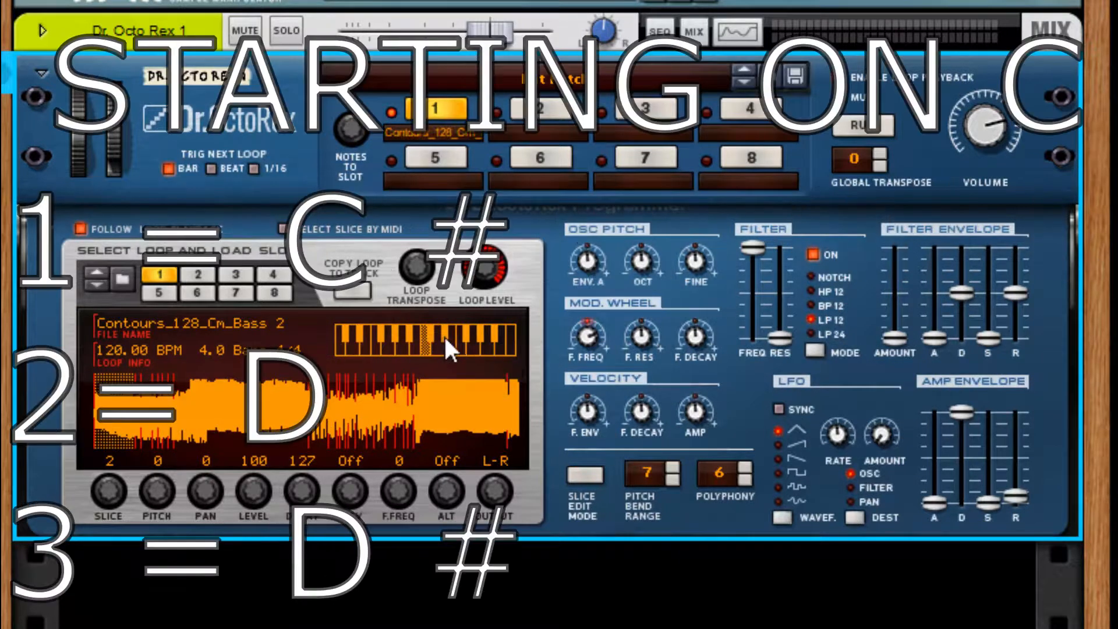
Step: Transpose the slot 1 loop toward the song's key and adjust the Dr. OctoRex master volume during verse playback
{"action": "left_click_drag", "start_coordinate": [419, 269], "coordinate": [421, 245]}
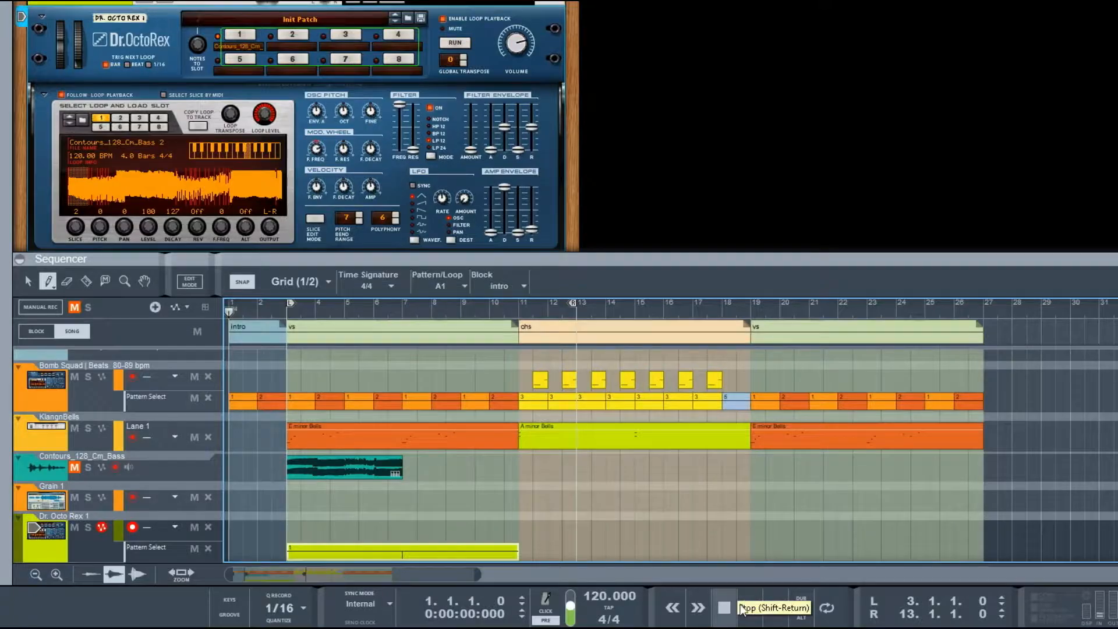
{"action": "left_click", "coordinate": [750, 608]}
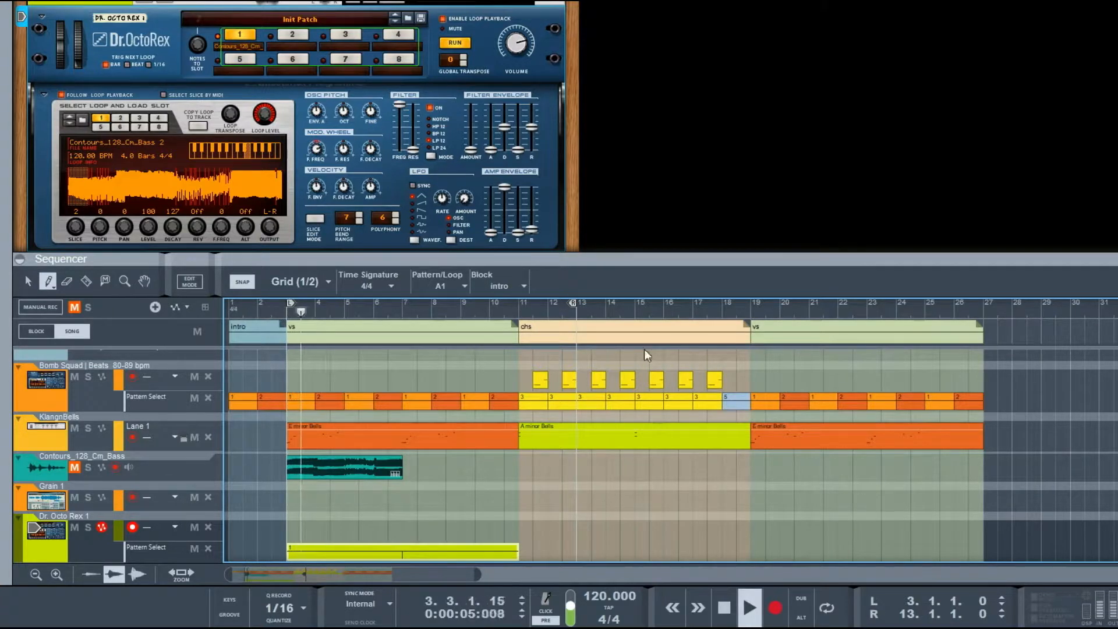
{"action": "left_click_drag", "start_coordinate": [513, 41], "coordinate": [516, 46]}
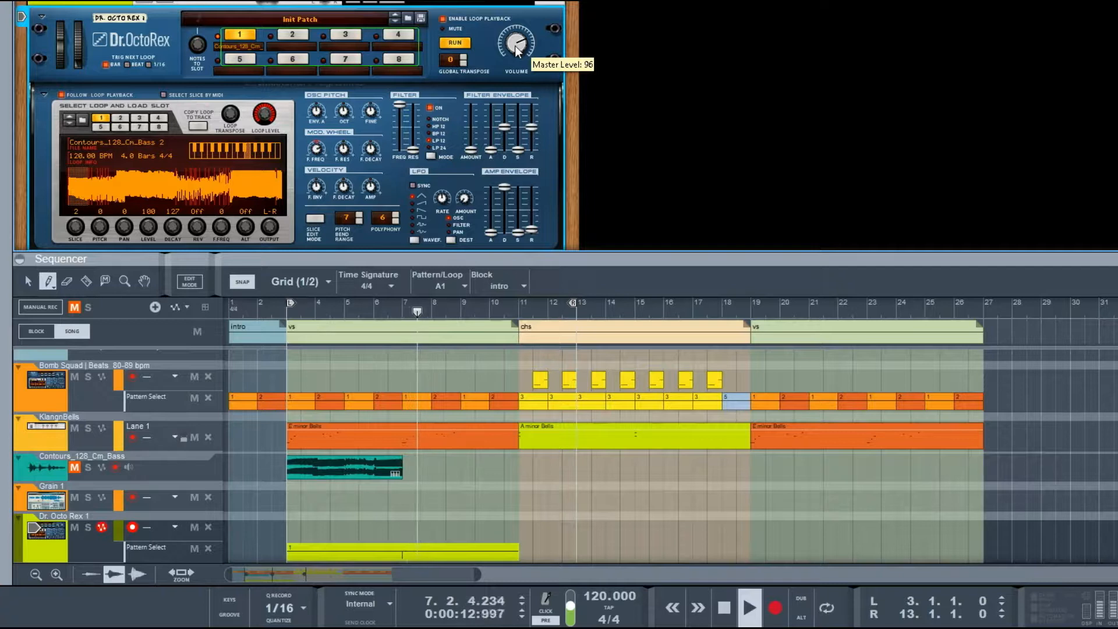
{"action": "left_click_drag", "start_coordinate": [516, 52], "coordinate": [518, 54]}
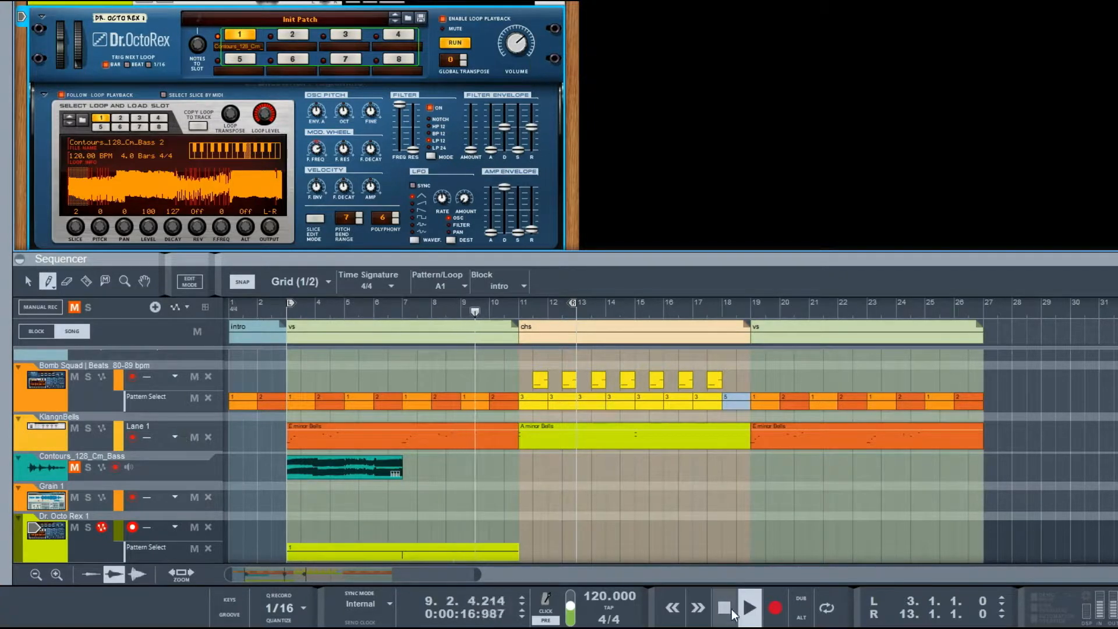
{"action": "left_click", "coordinate": [733, 615]}
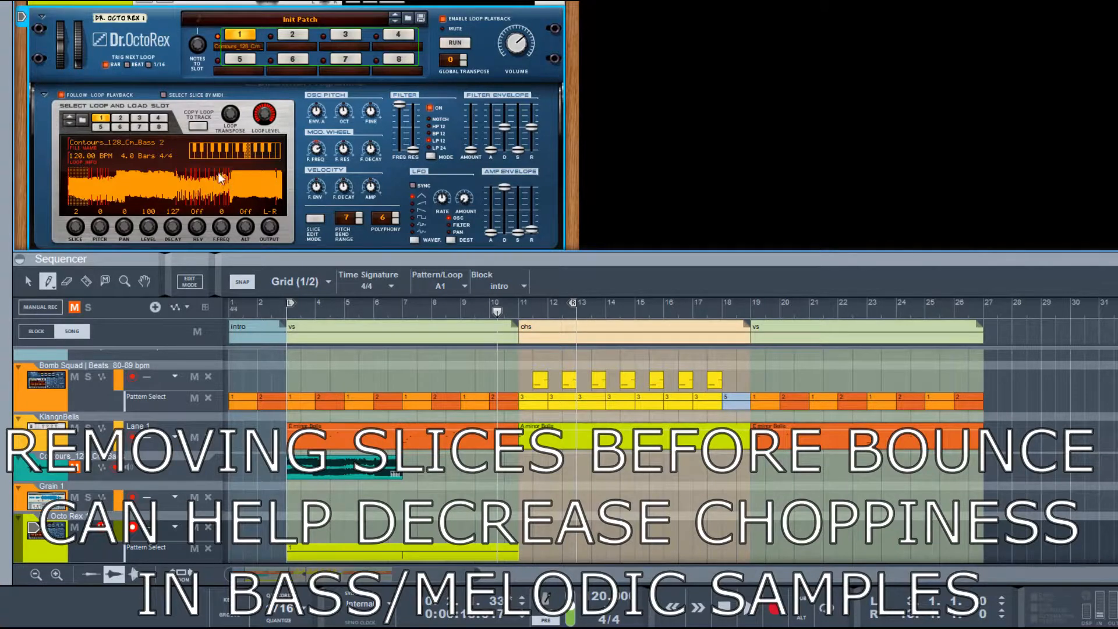
Step: Open the Contours_128_Cm_Bass clip for slice editing and delete two slice markers from its second dense cluster
{"action": "left_click", "coordinate": [198, 183]}
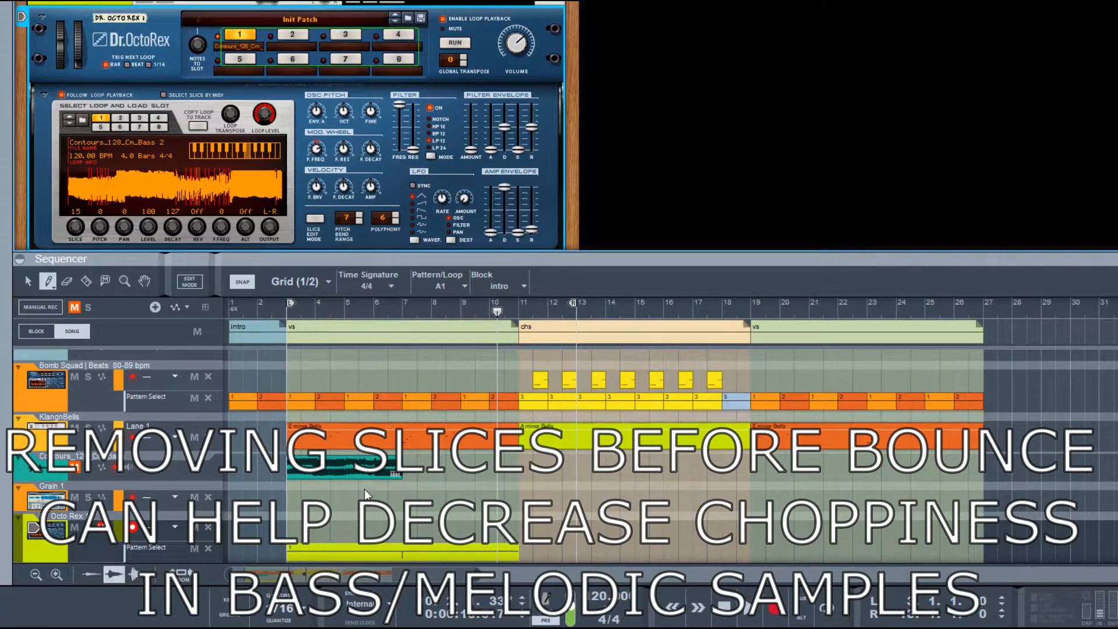
{"action": "key", "text": "q"}
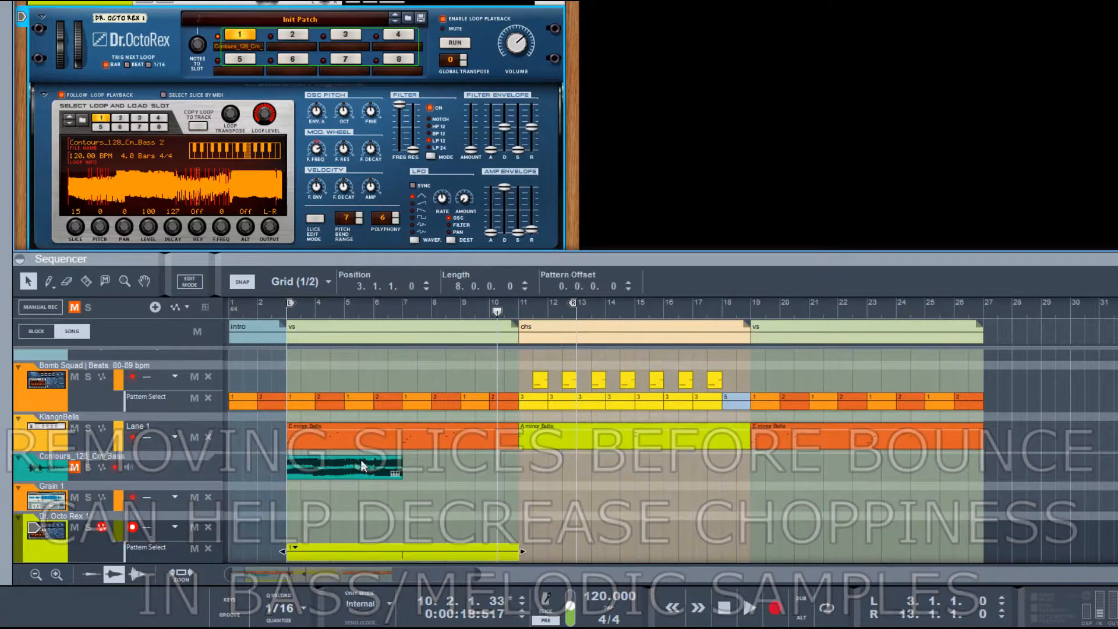
{"action": "left_click", "coordinate": [361, 460]}
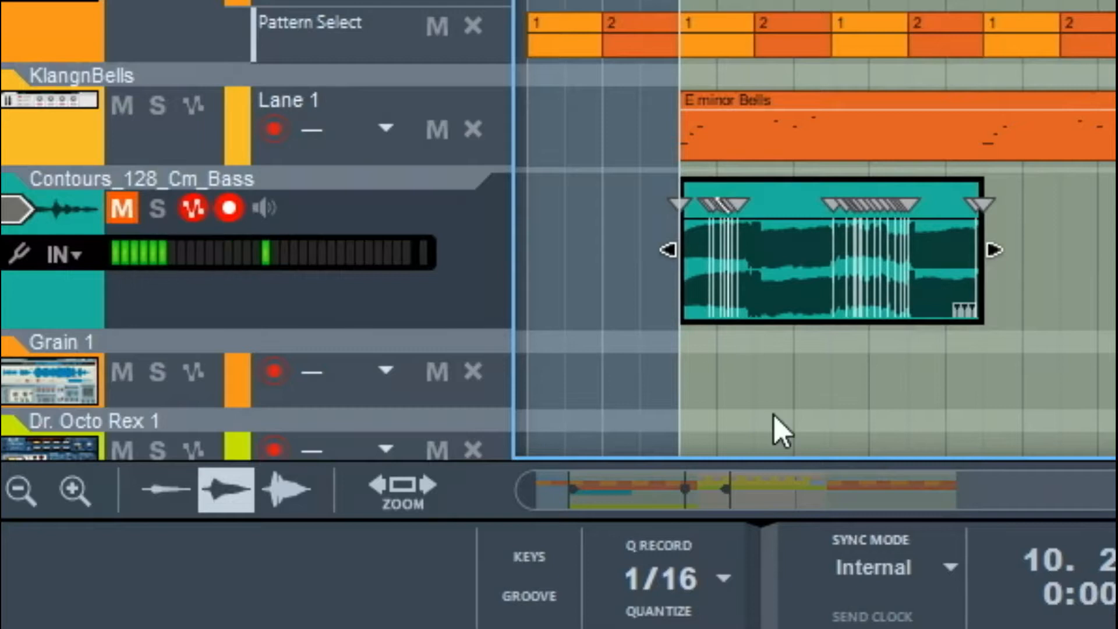
{"action": "left_click", "coordinate": [863, 201]}
{"action": "key", "text": "Delete"}
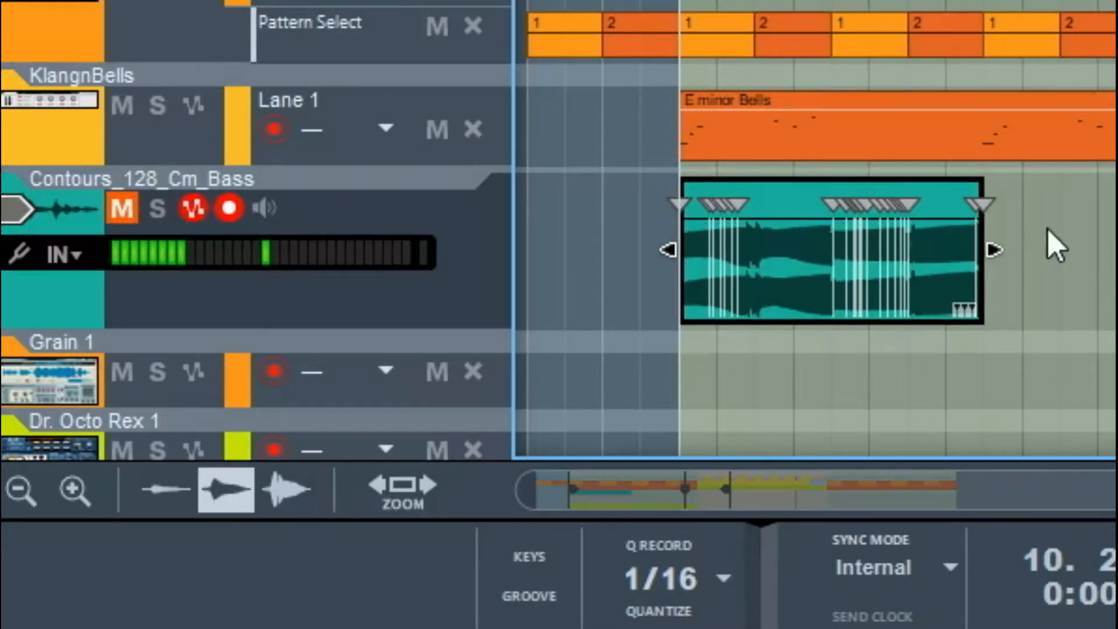
{"action": "left_click", "coordinate": [865, 202]}
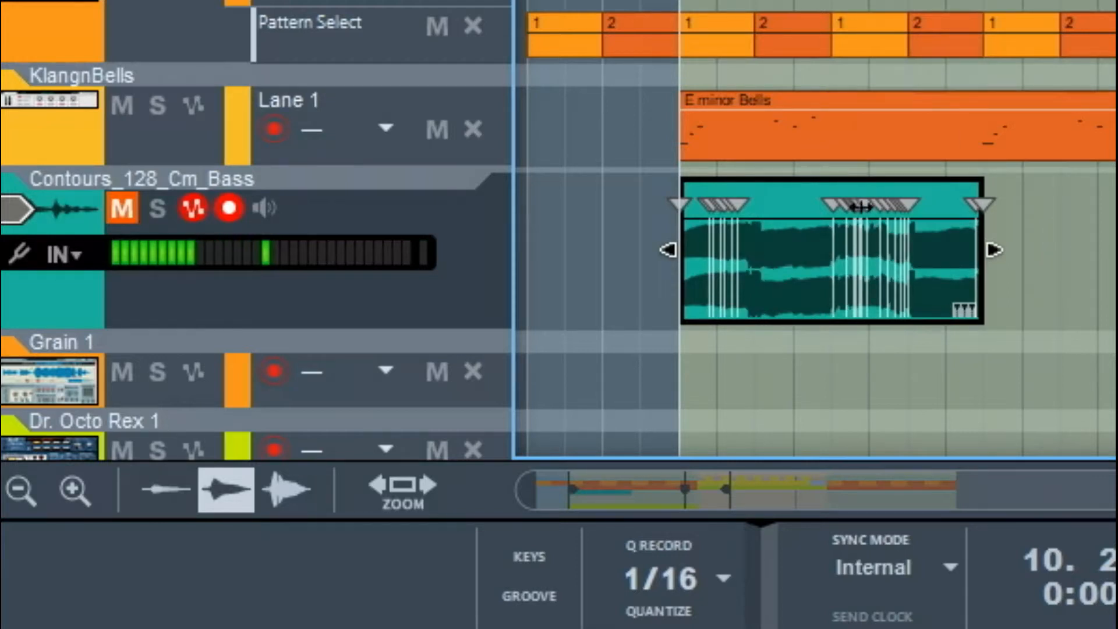
{"action": "key", "text": "Delete"}
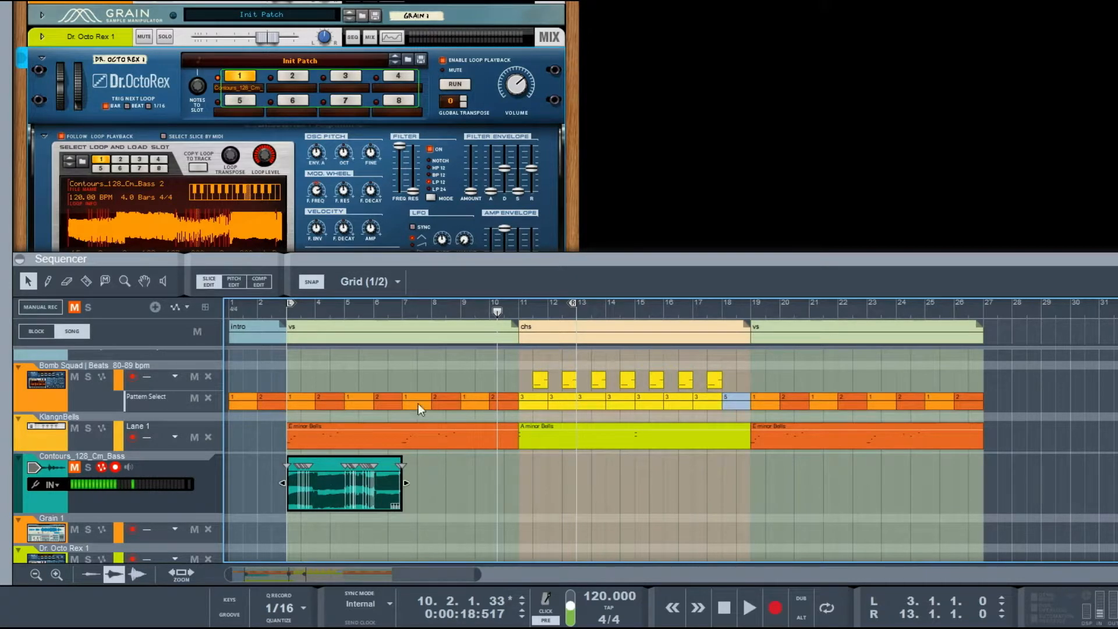
{"action": "left_click", "coordinate": [415, 372]}
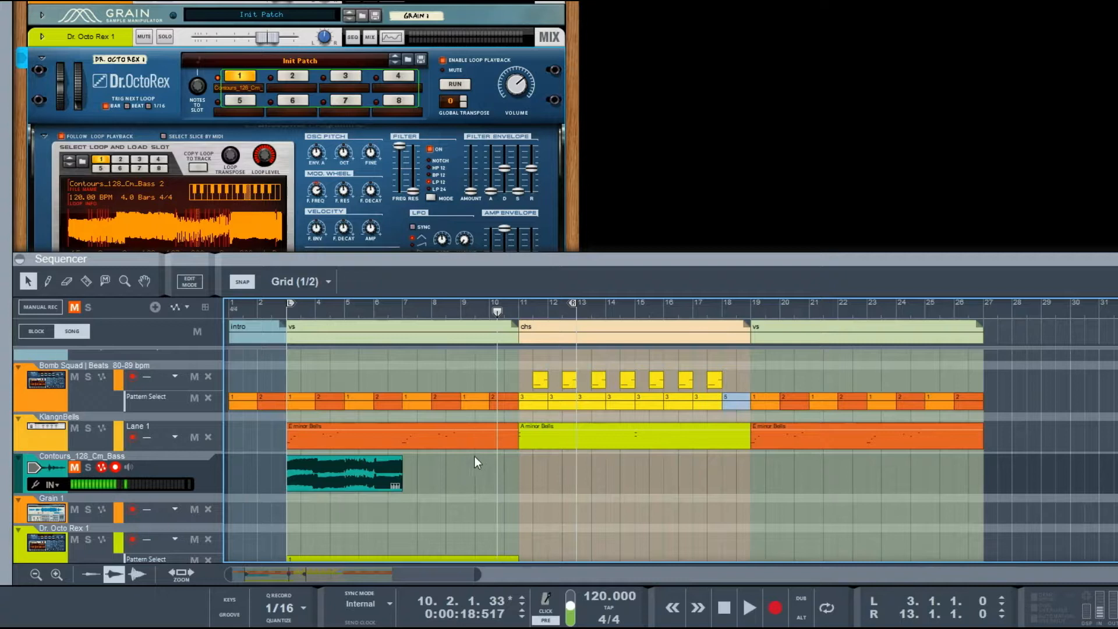
Step: Enlarge the sequencer area and add a Loop 1 Transpose automation lane to the Dr. Octo Rex 1 track
{"action": "scroll", "coordinate": [491, 453], "scroll_direction": "down", "scroll_amount": 2}
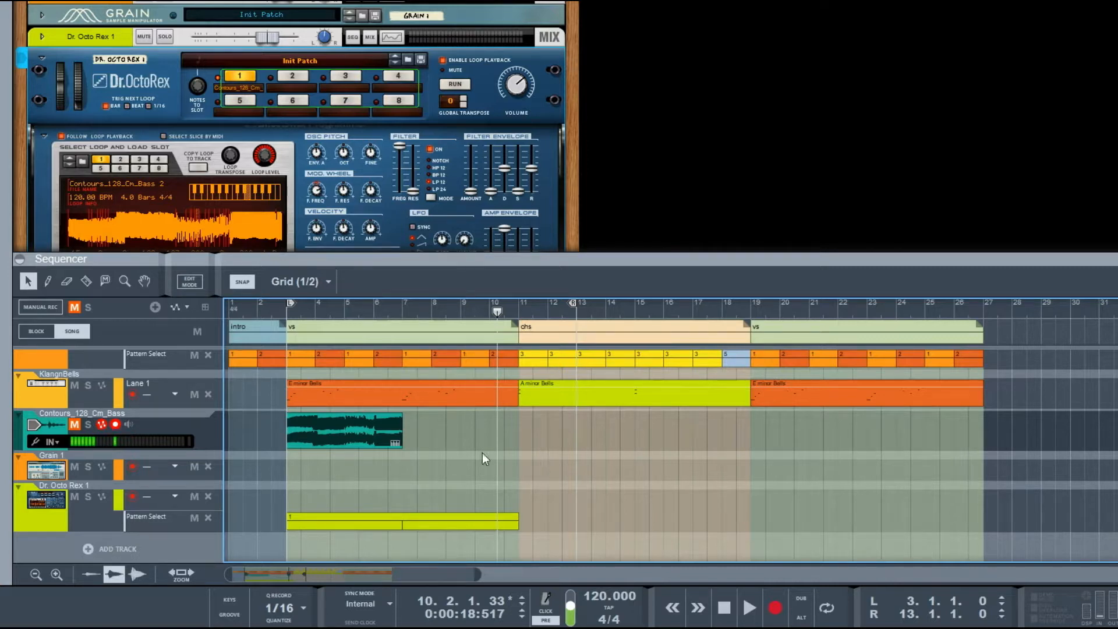
{"action": "left_click_drag", "start_coordinate": [480, 250], "coordinate": [553, 179]}
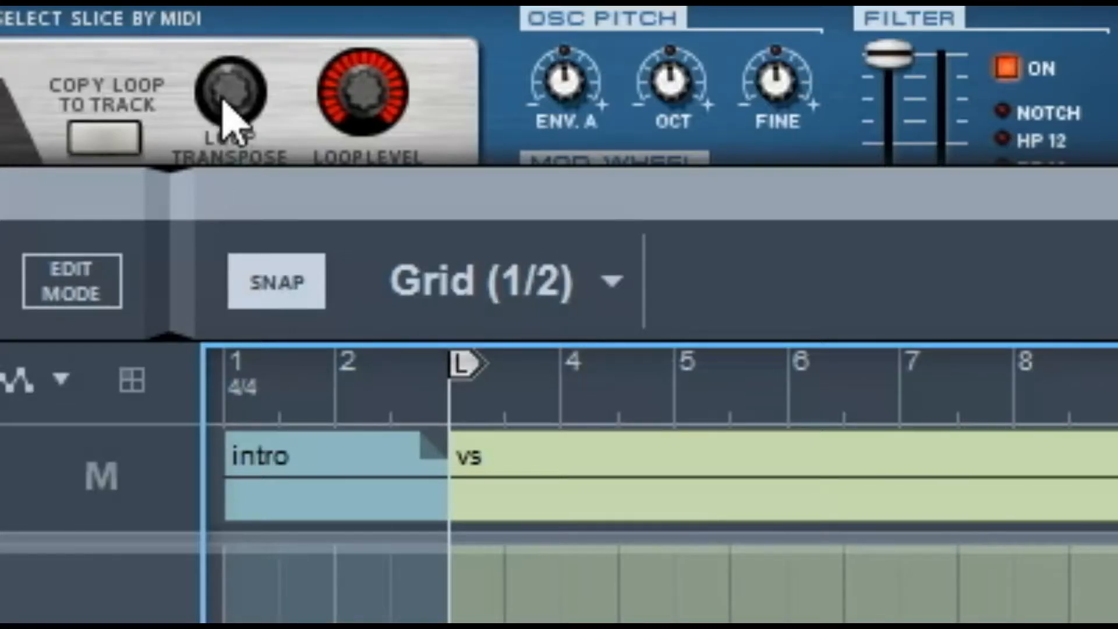
{"action": "right_click", "coordinate": [229, 156]}
{"action": "left_click", "coordinate": [271, 133]}
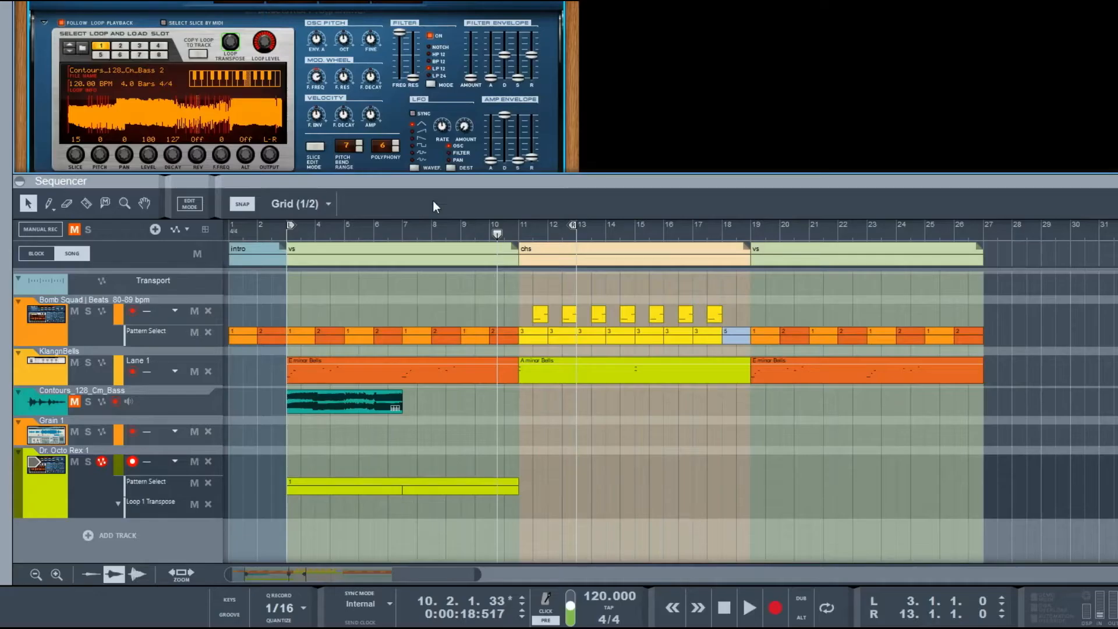
{"action": "left_click", "coordinate": [527, 511]}
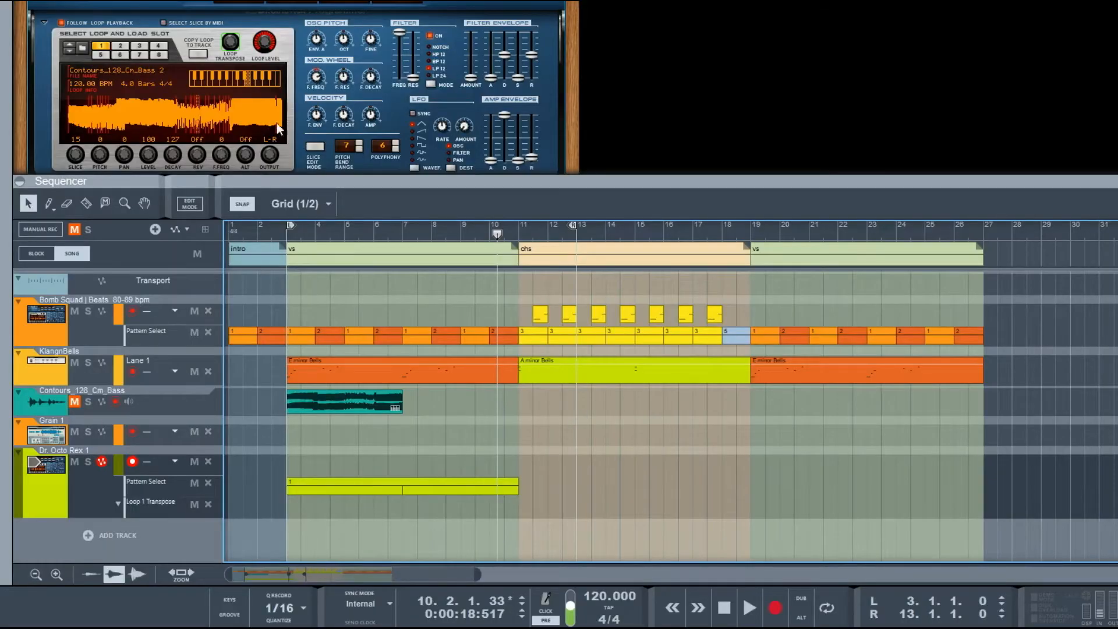
{"action": "right_click", "coordinate": [230, 43]}
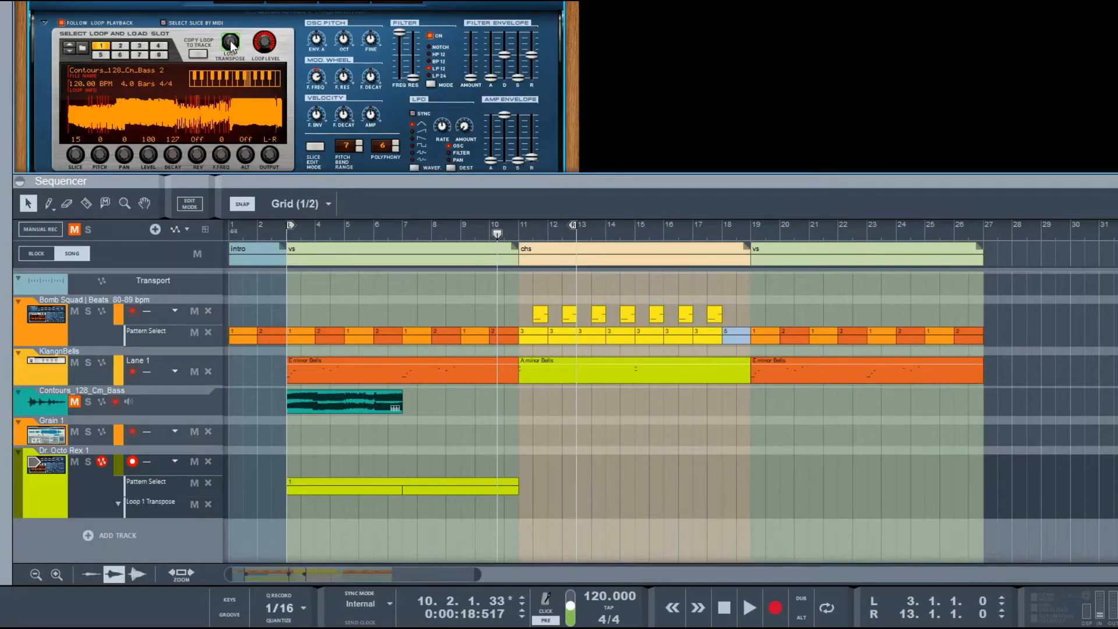
{"action": "left_click", "coordinate": [221, 58]}
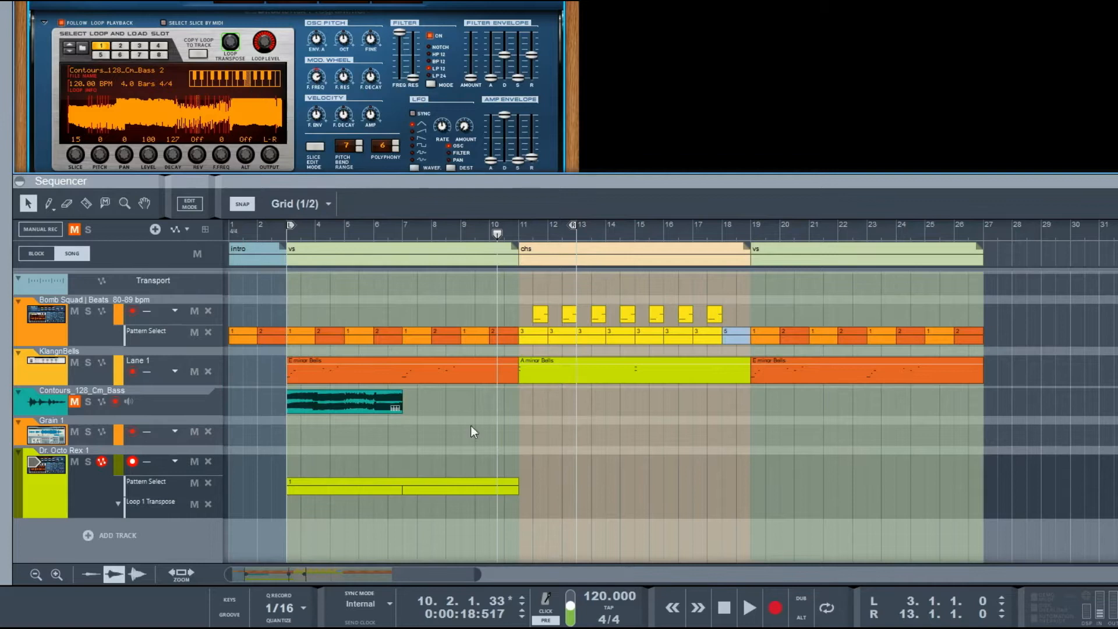